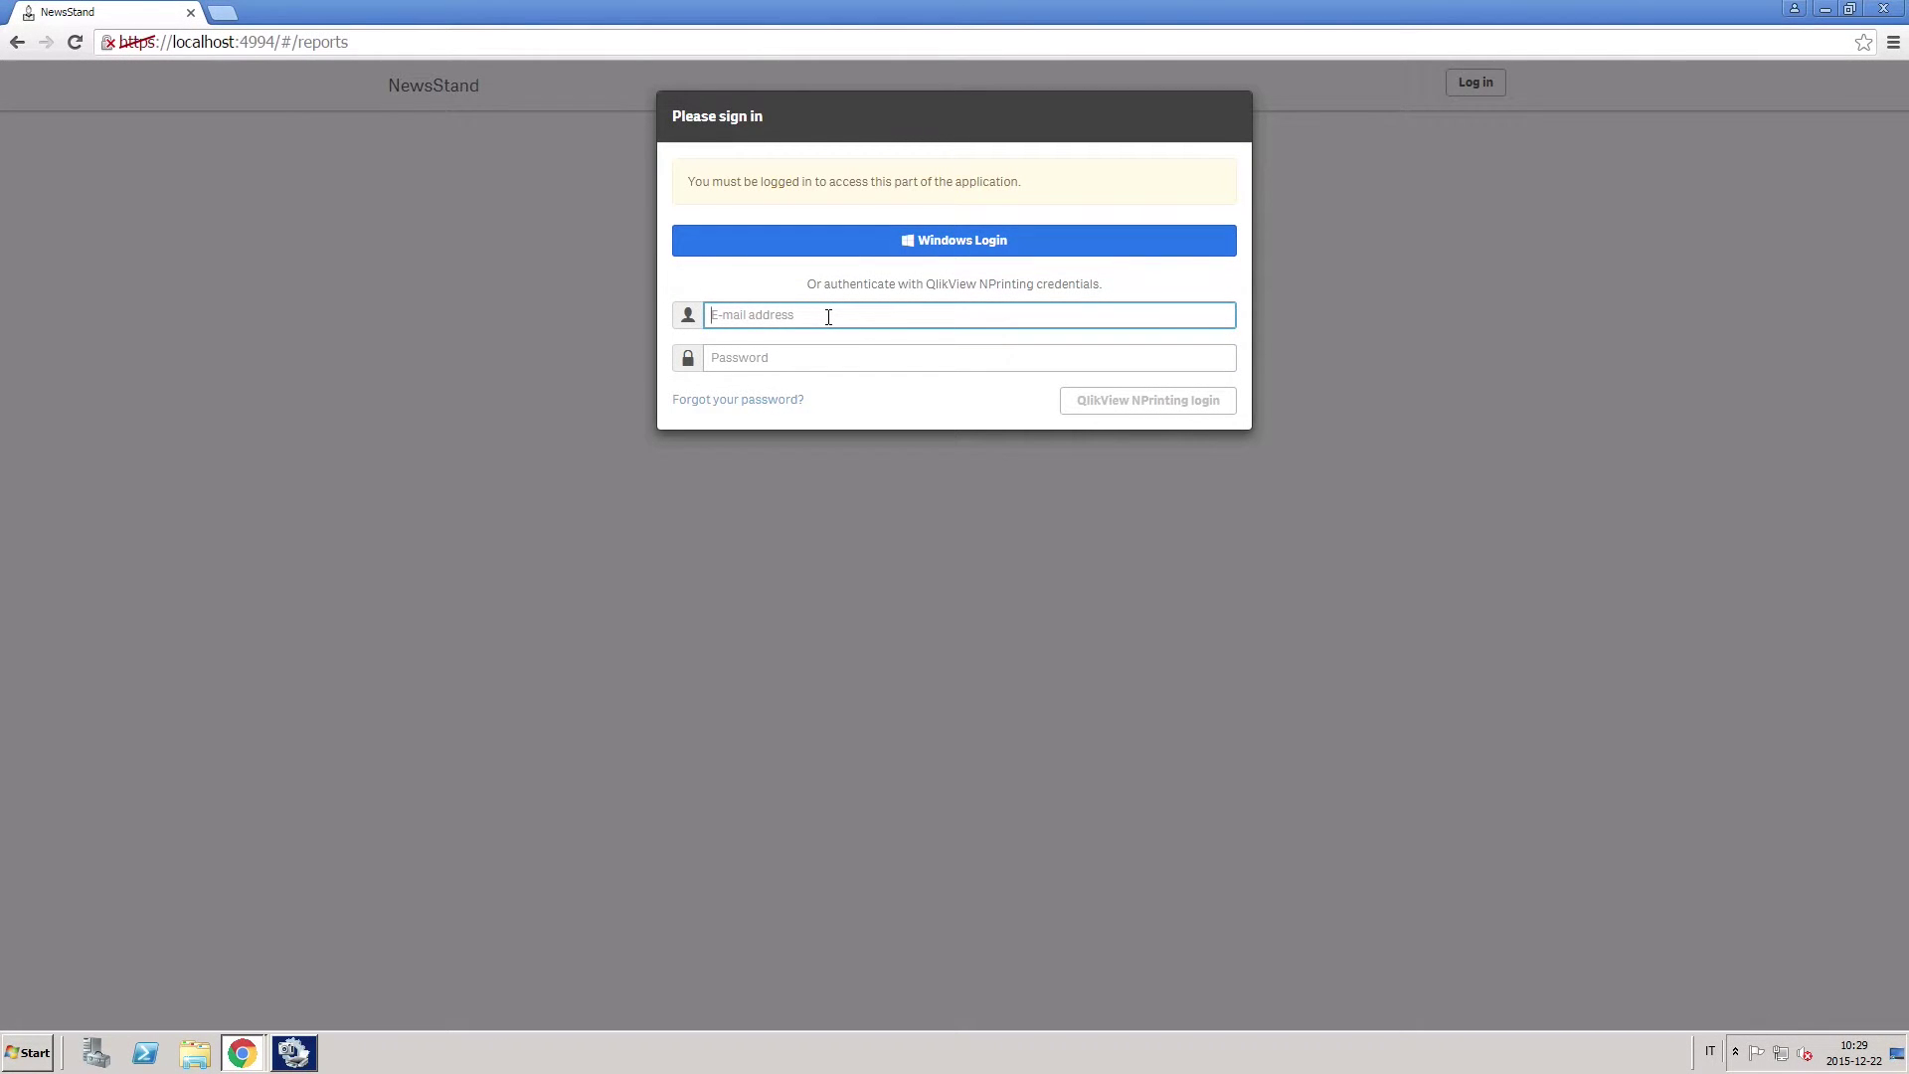
Step: Sign in to NewsStand with the suggested email address and its password
left_click(827, 317)
type("gpn")
key("Down")
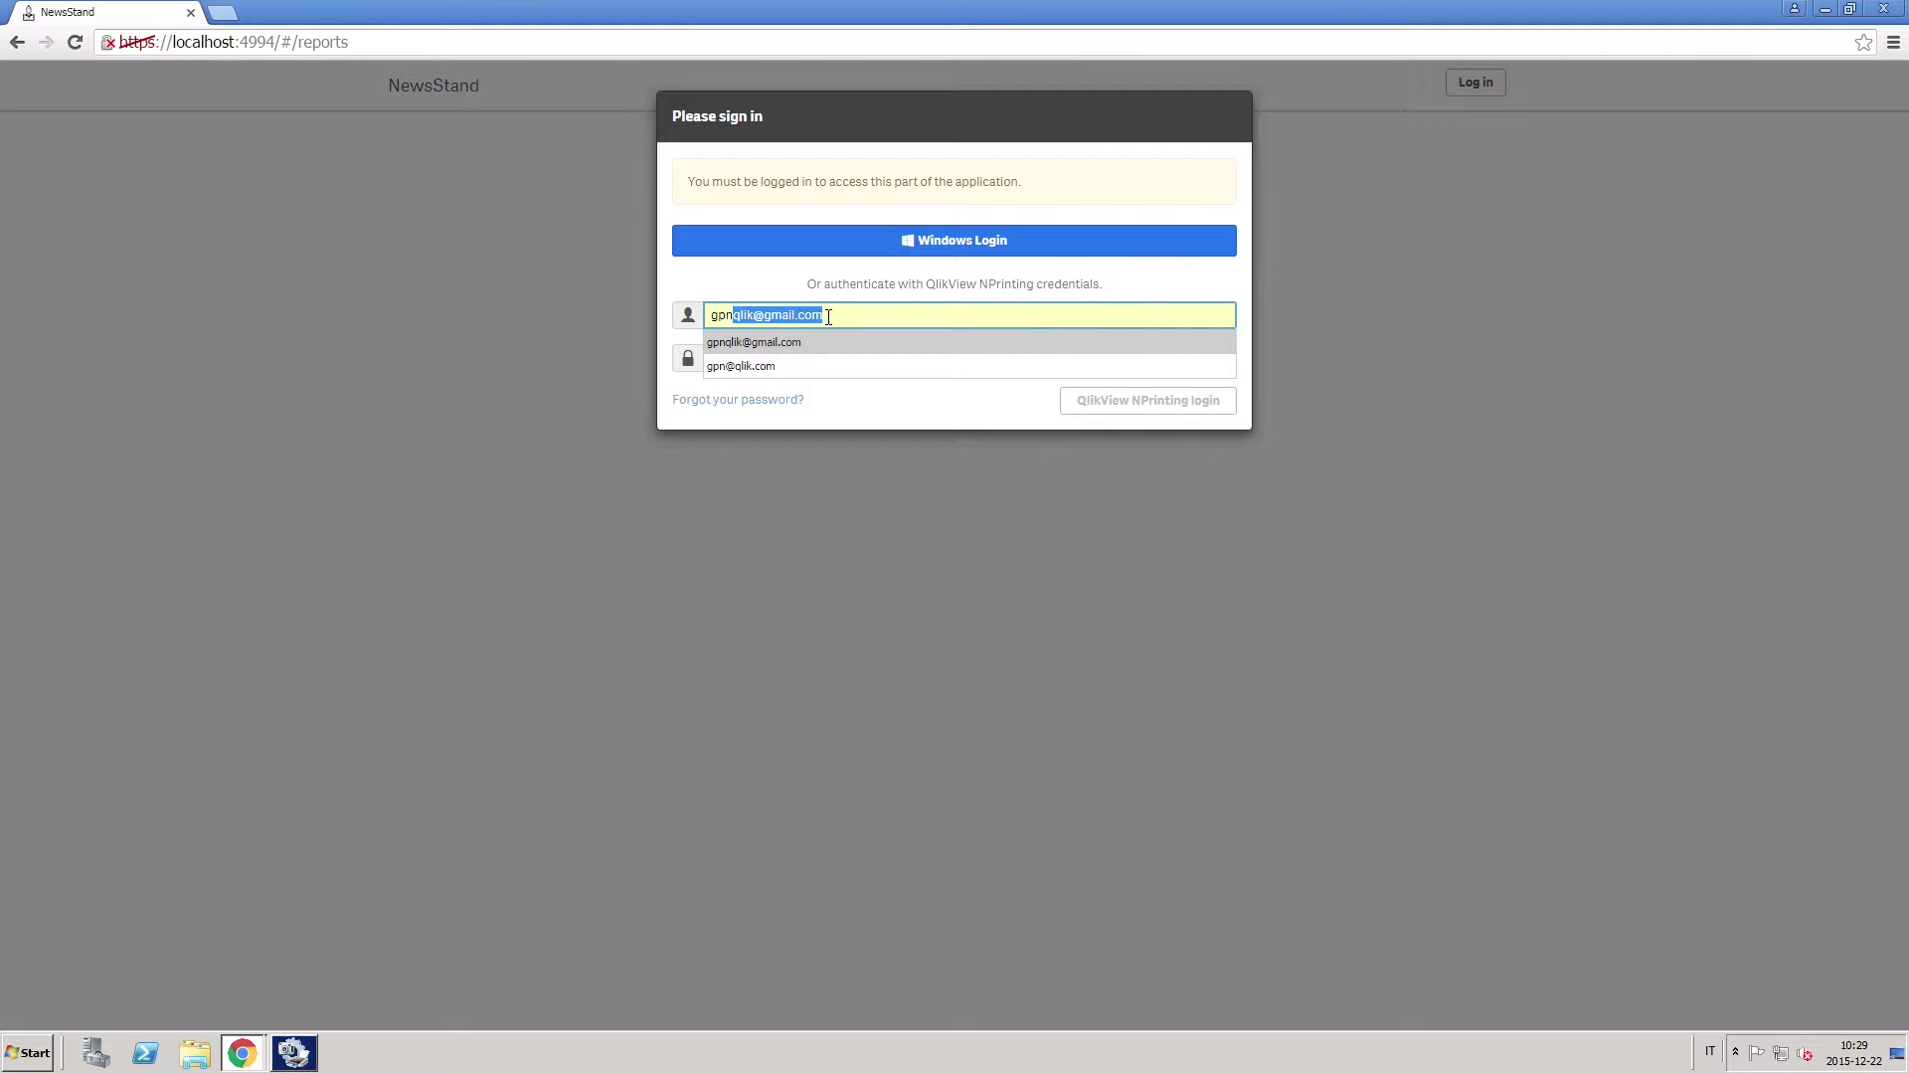
key("Return")
key("Tab")
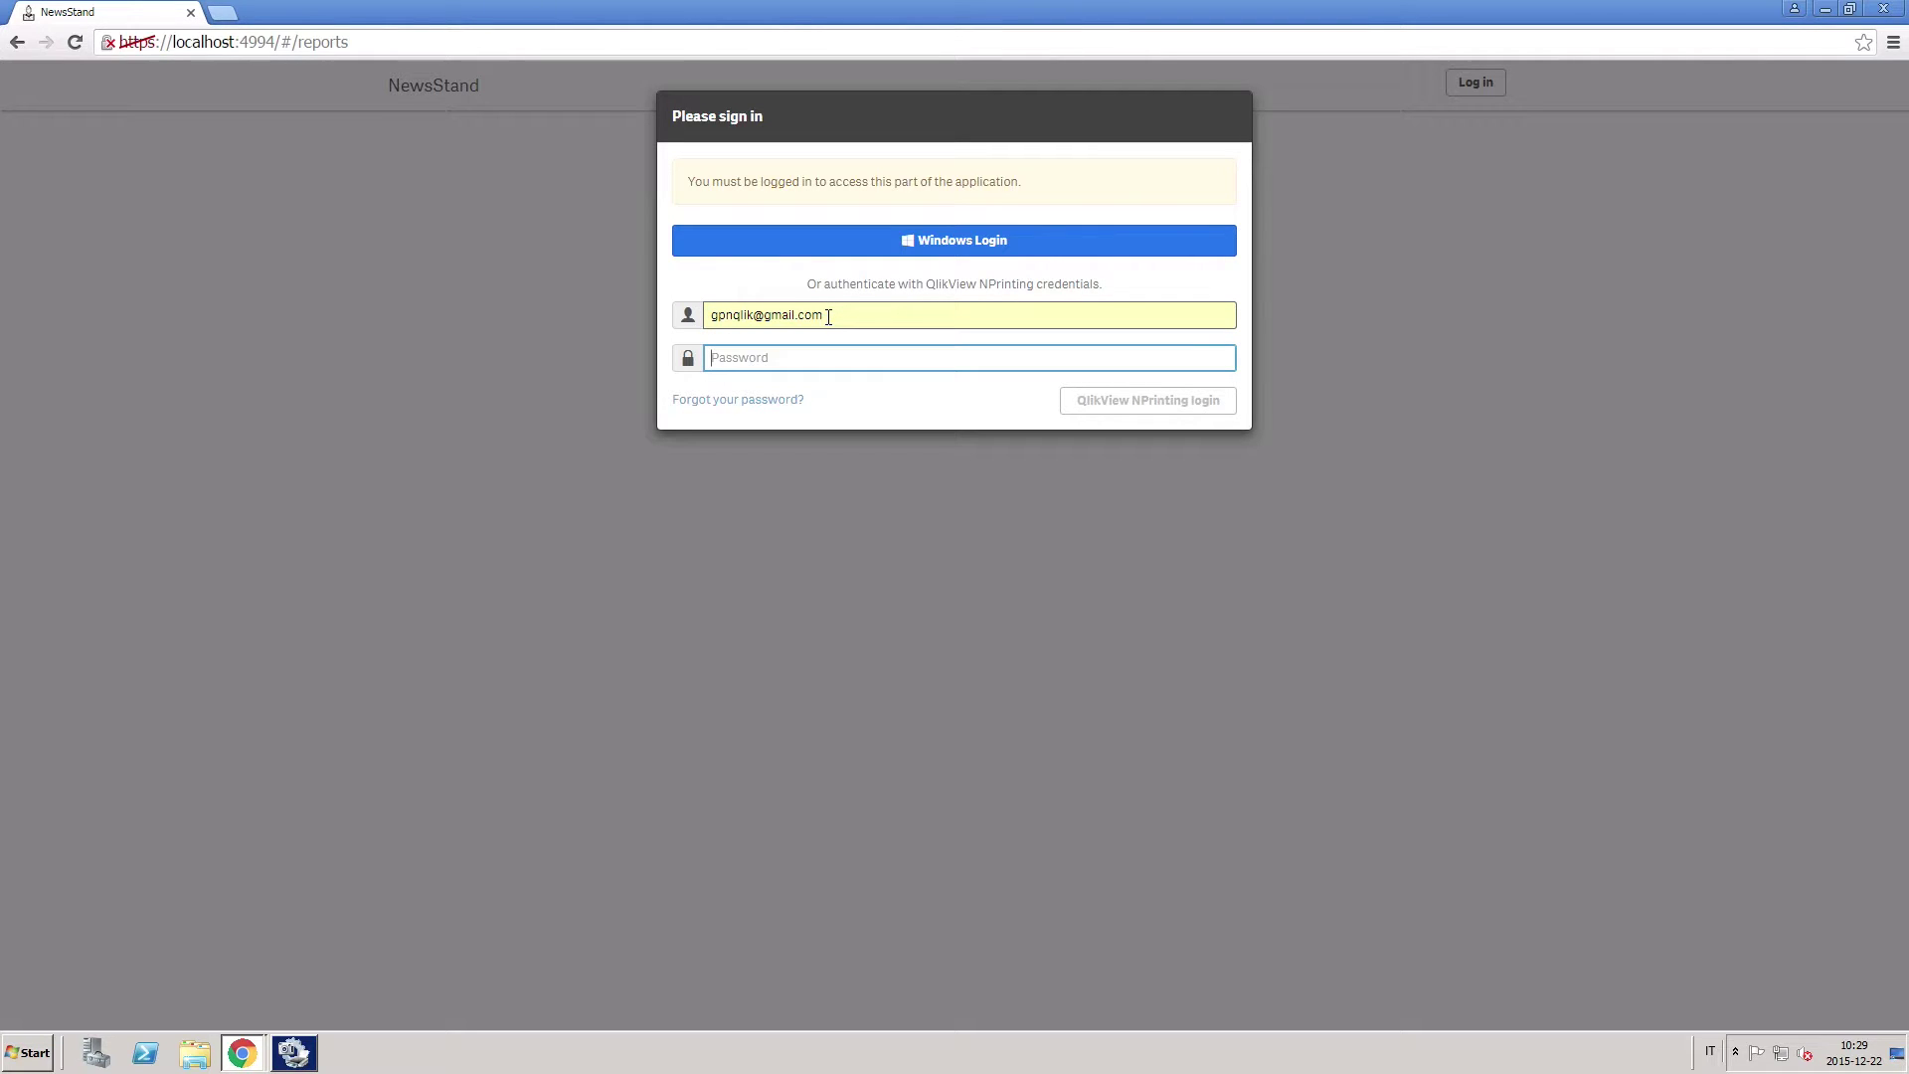
type("pa")
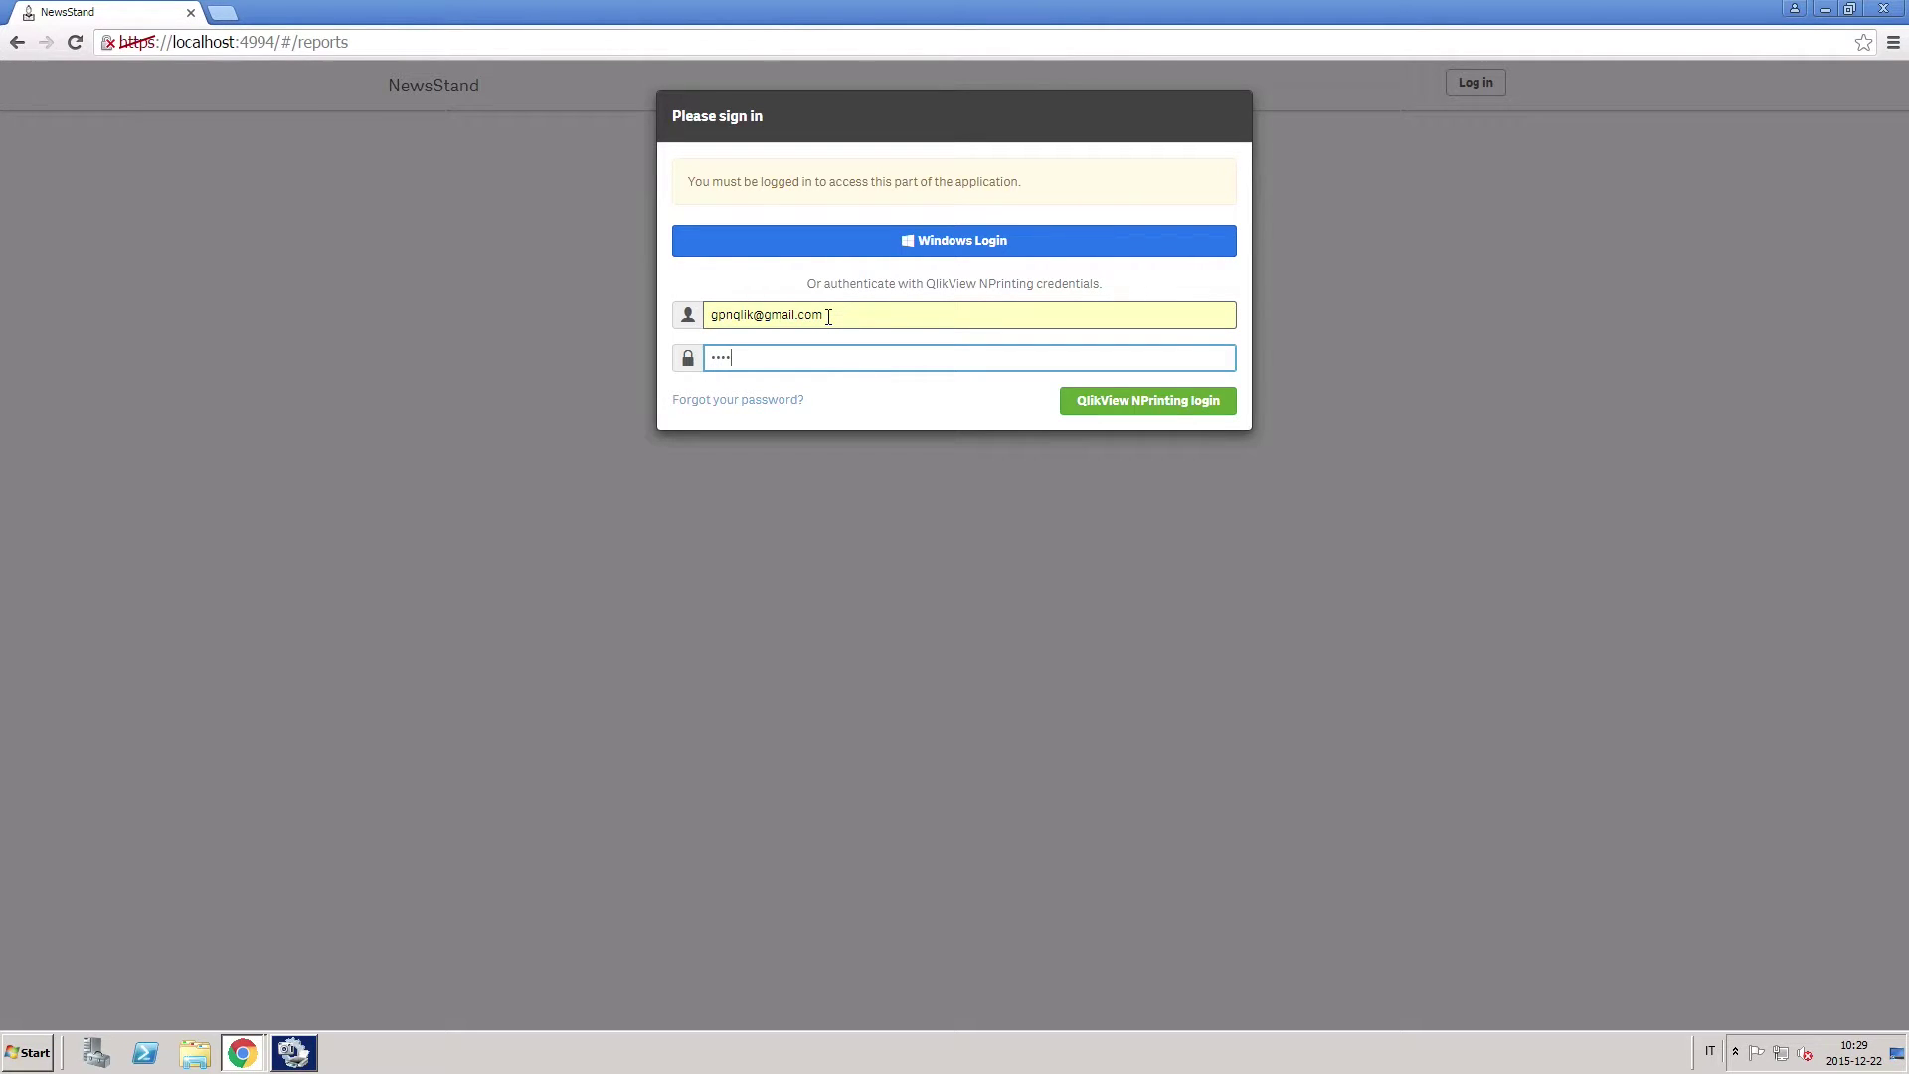
key("Return")
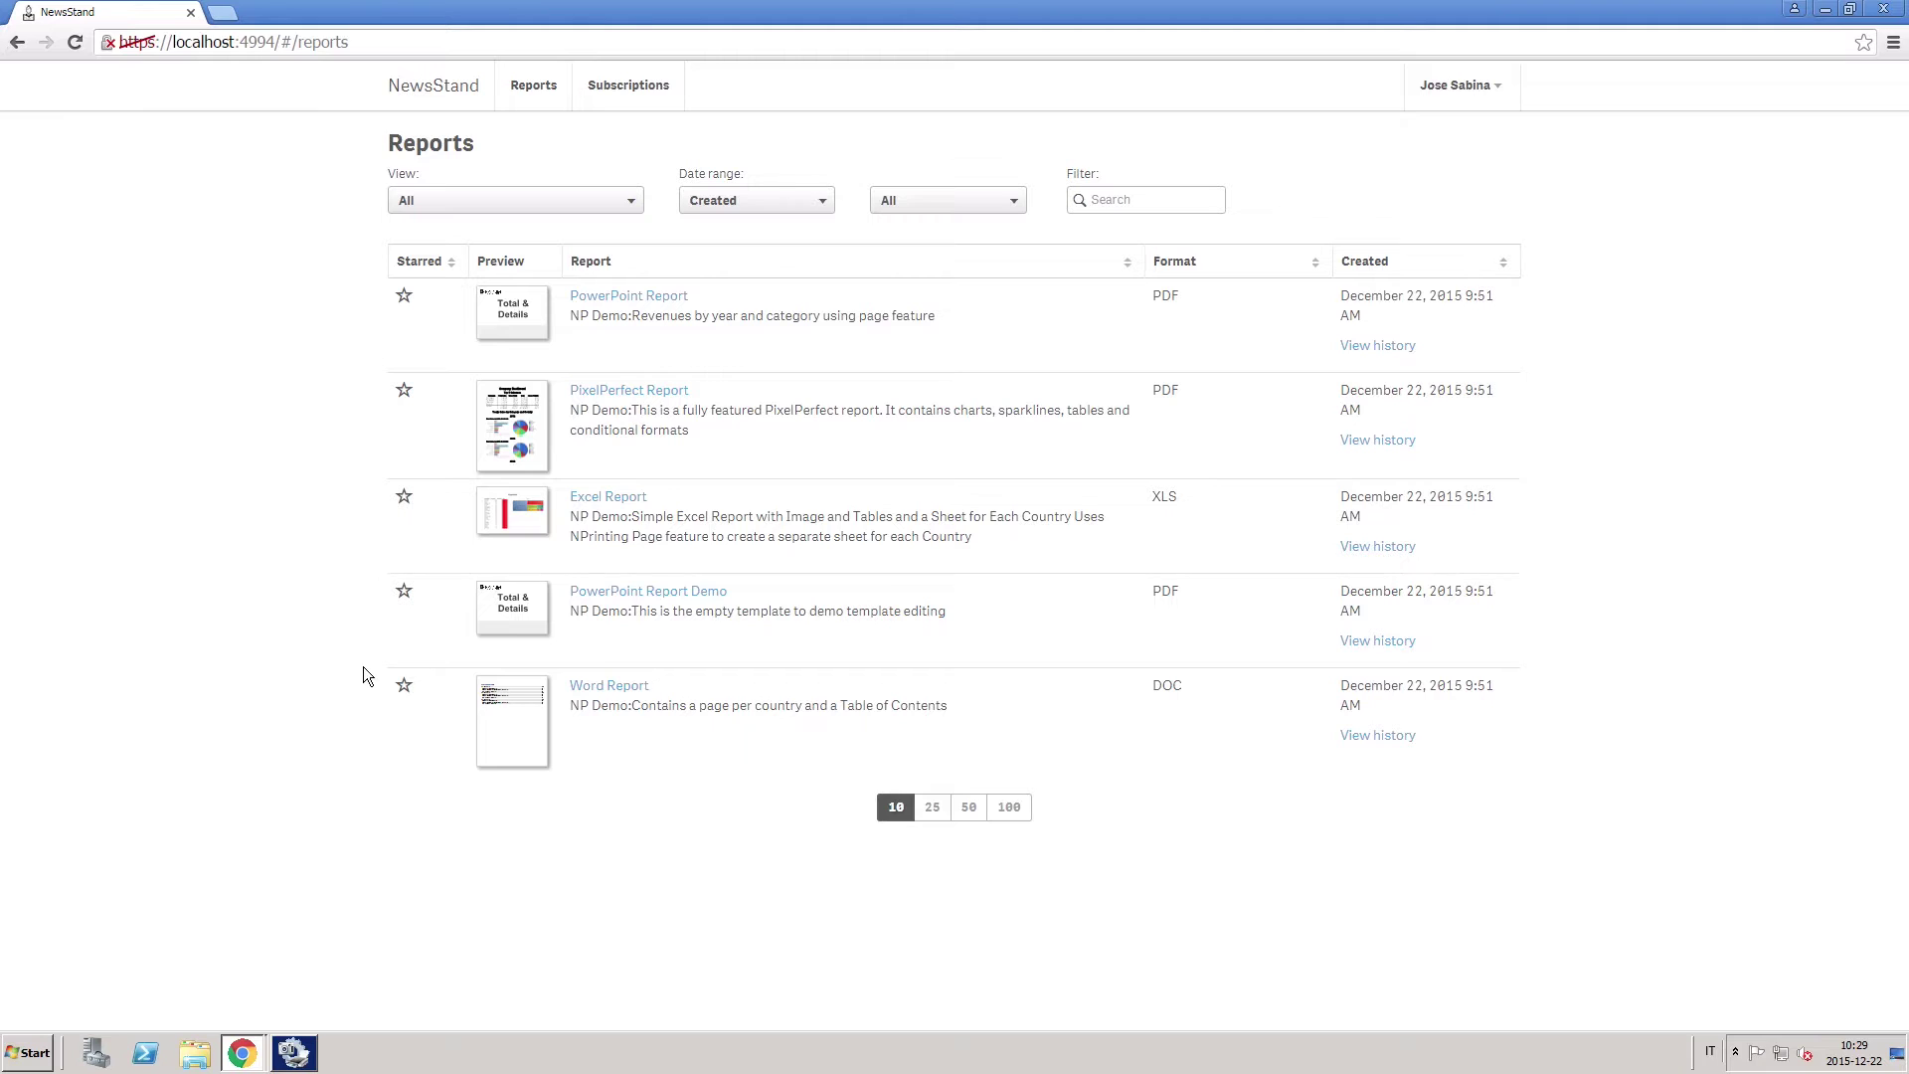
Step: View the PixelPerfect Report through to page 3 of 3, then download it
left_click(606, 392)
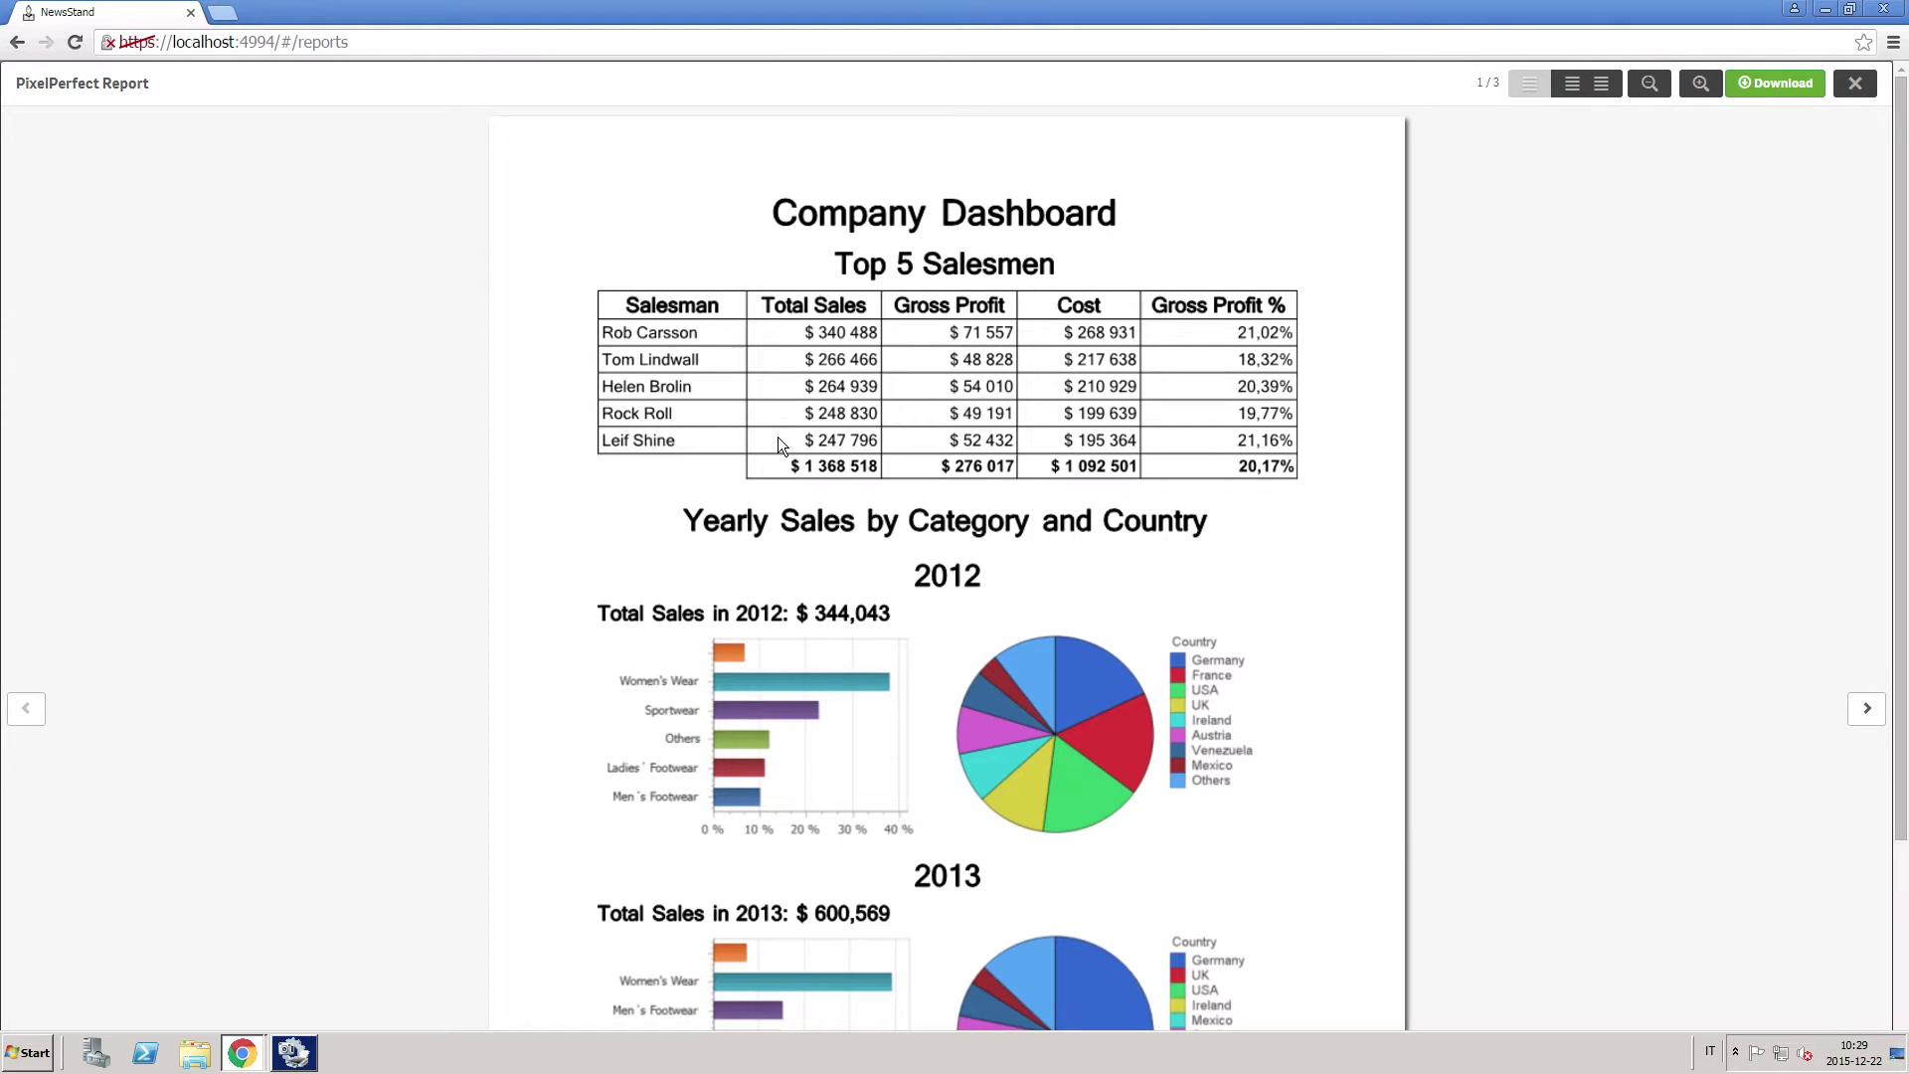
left_click(1868, 714)
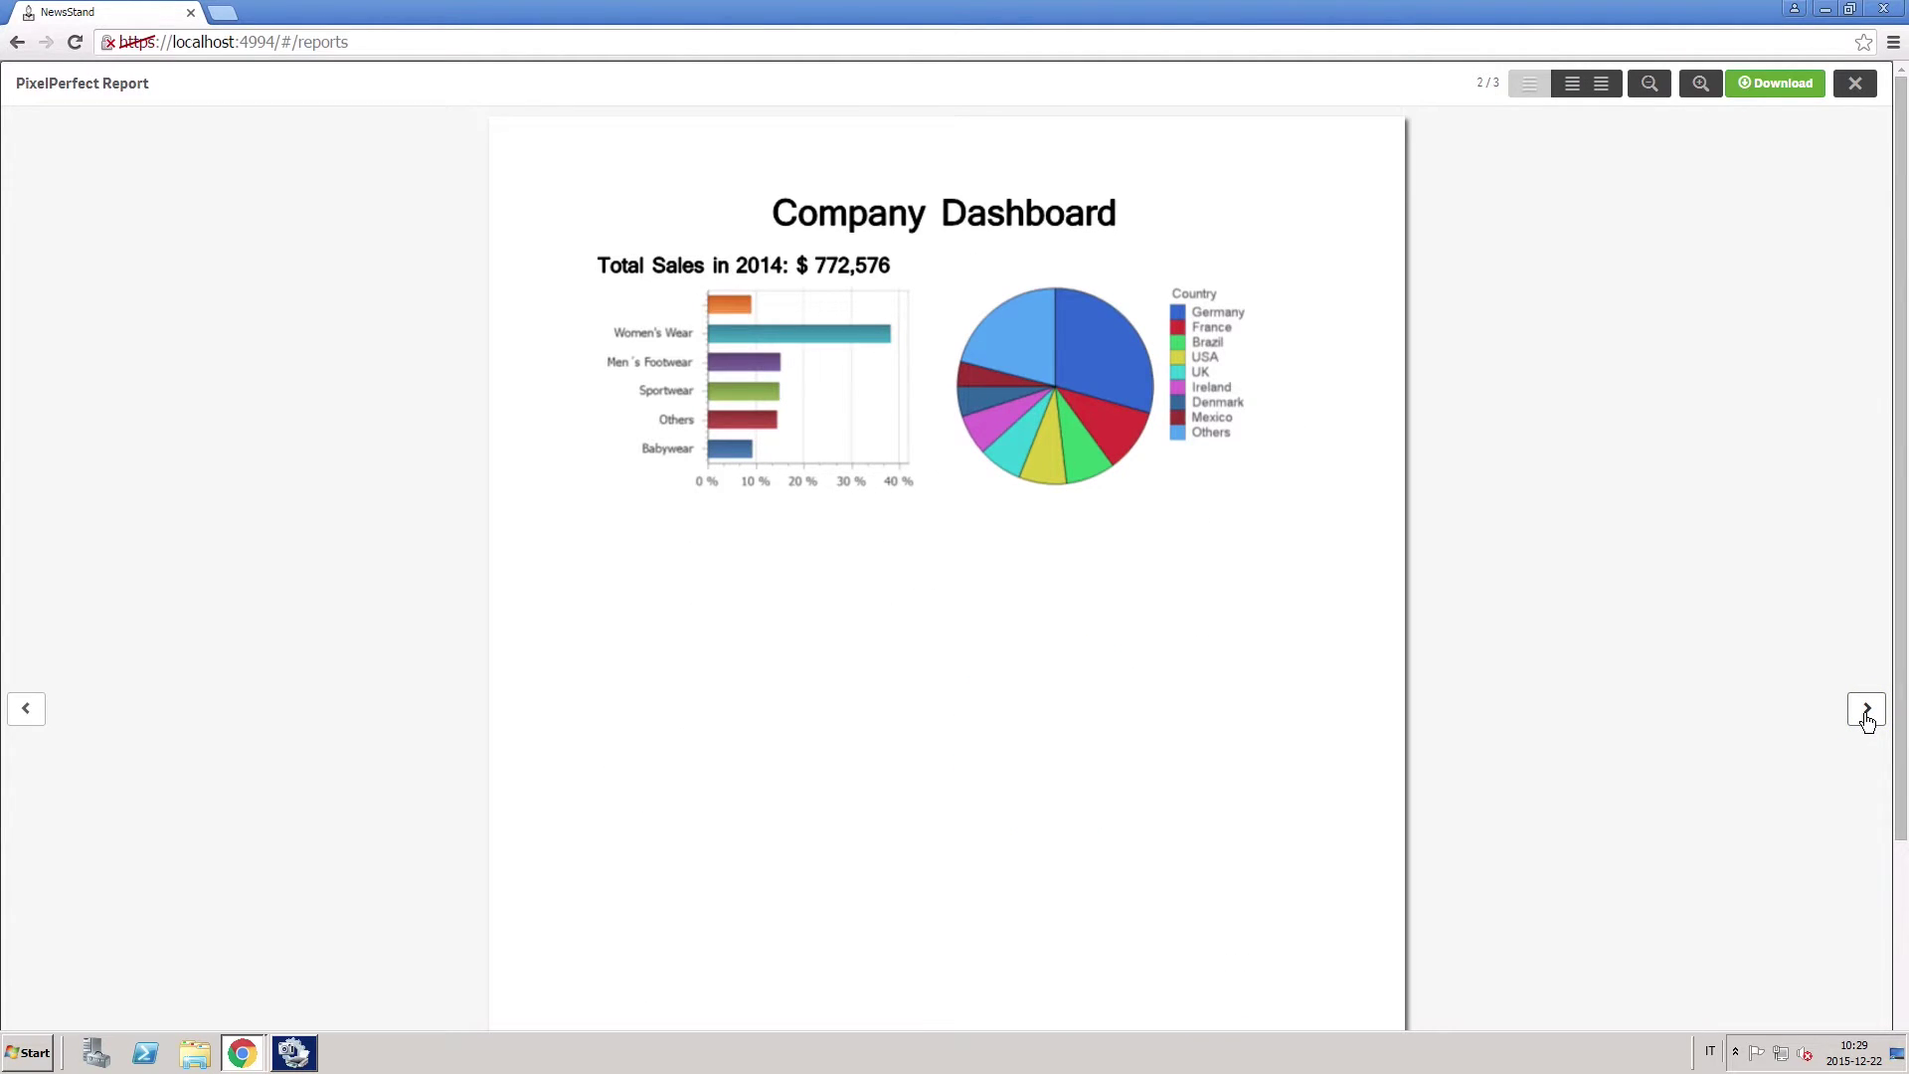
left_click(1868, 714)
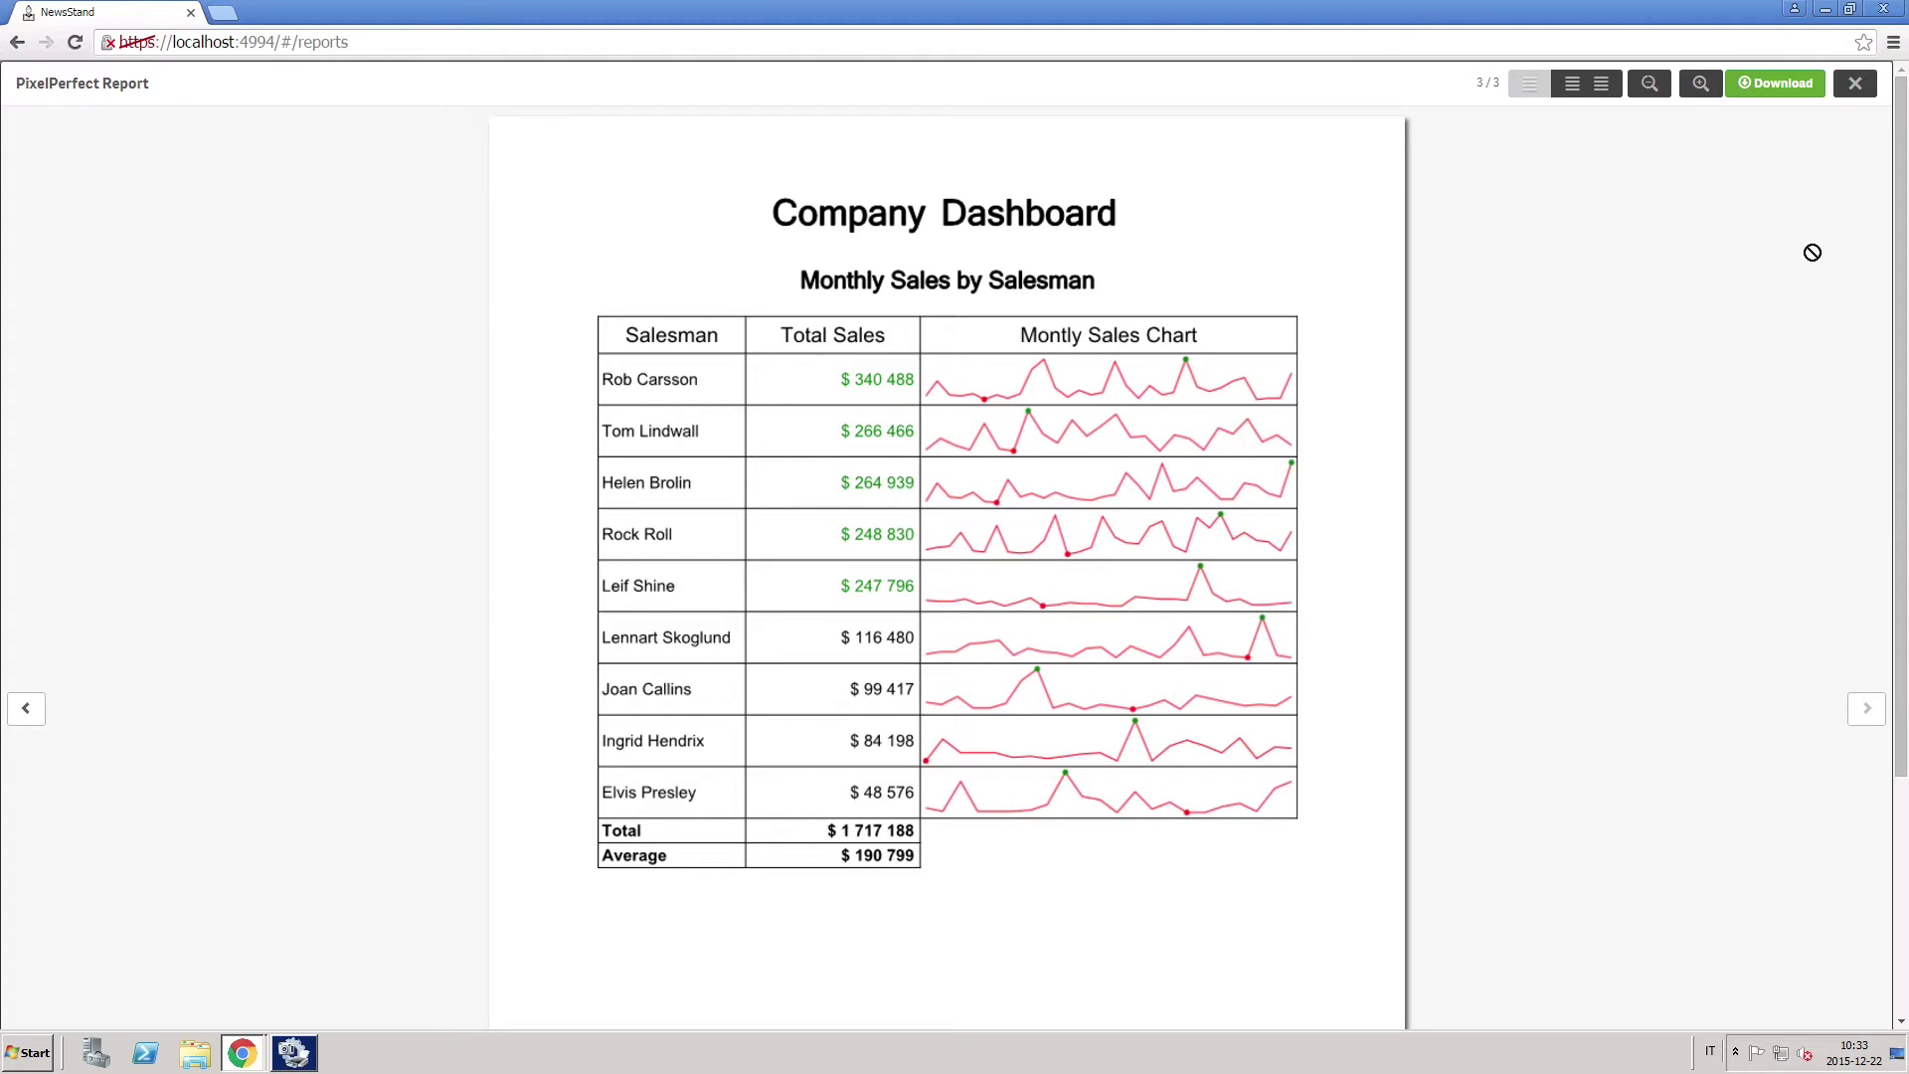
left_click(1764, 81)
left_click(24, 1056)
left_click(334, 731)
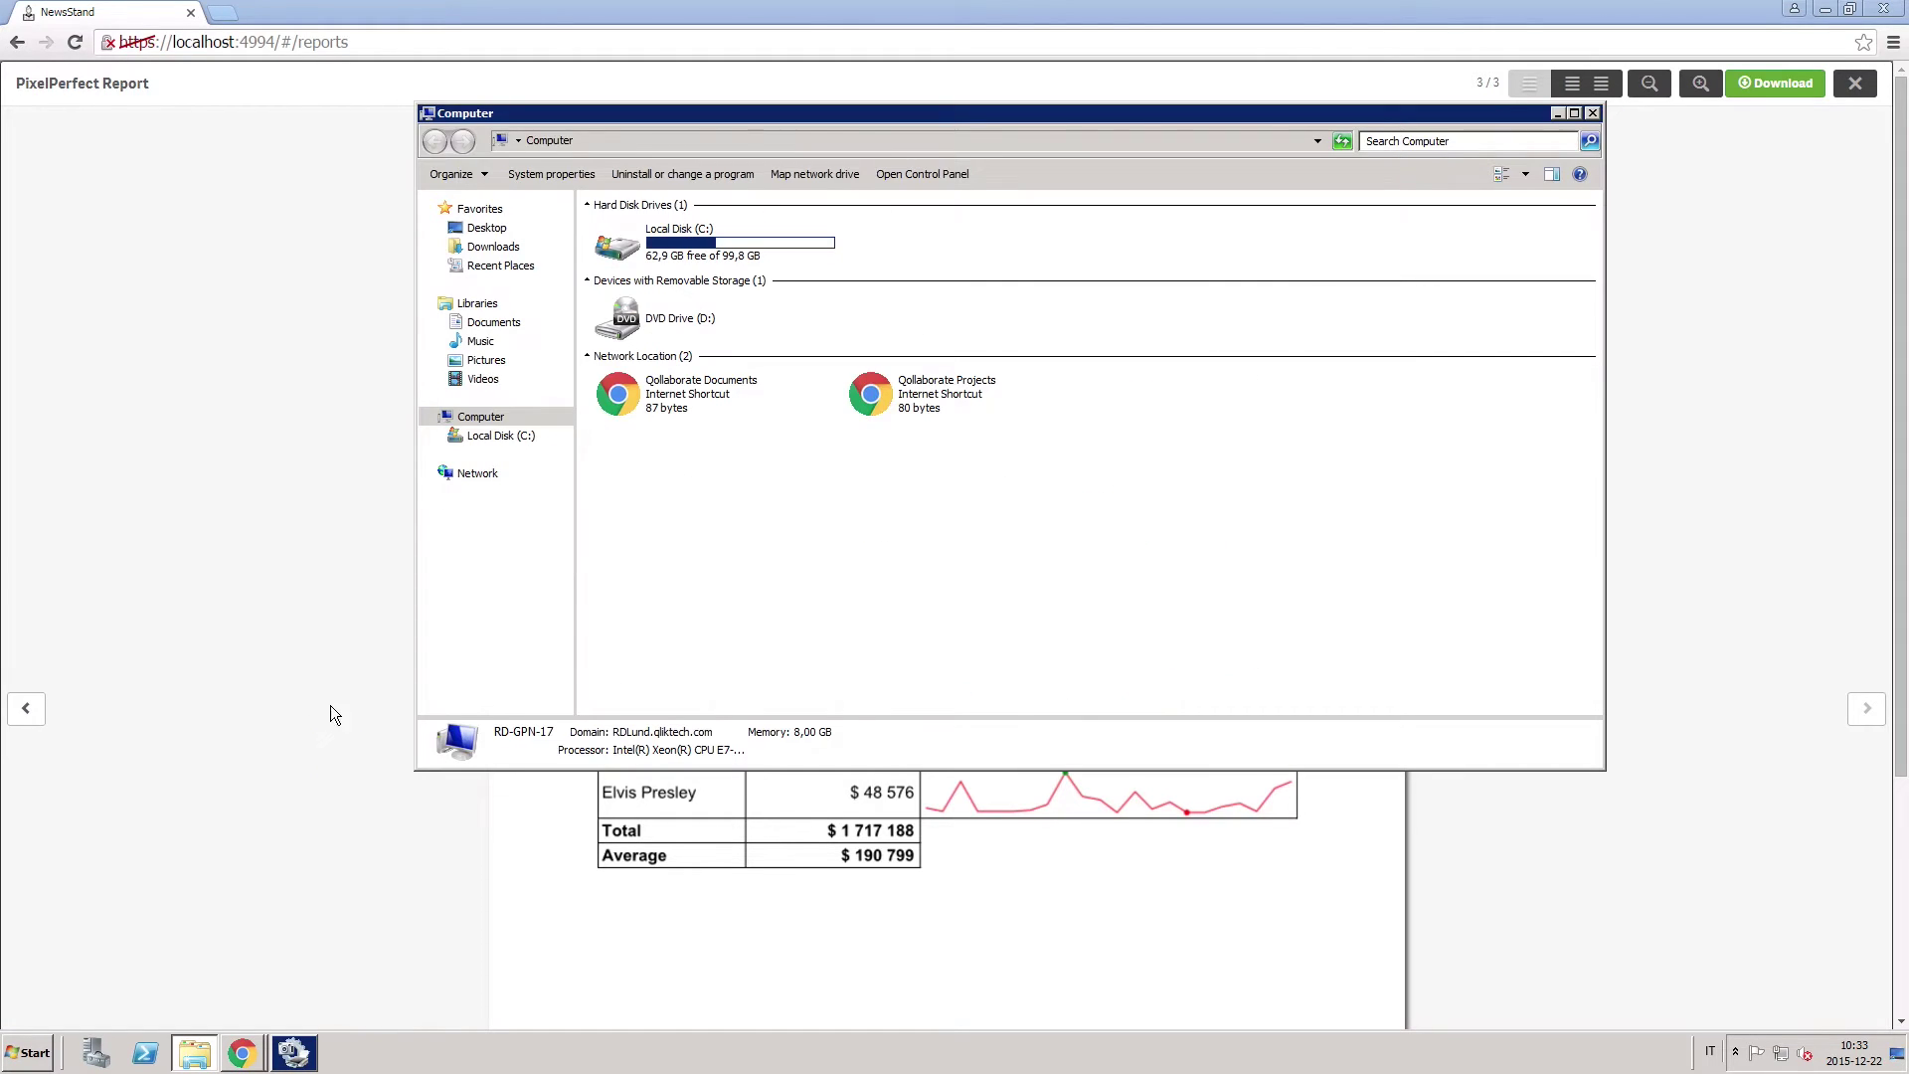
left_click(492, 247)
left_click_drag(560, 113, 422, 109)
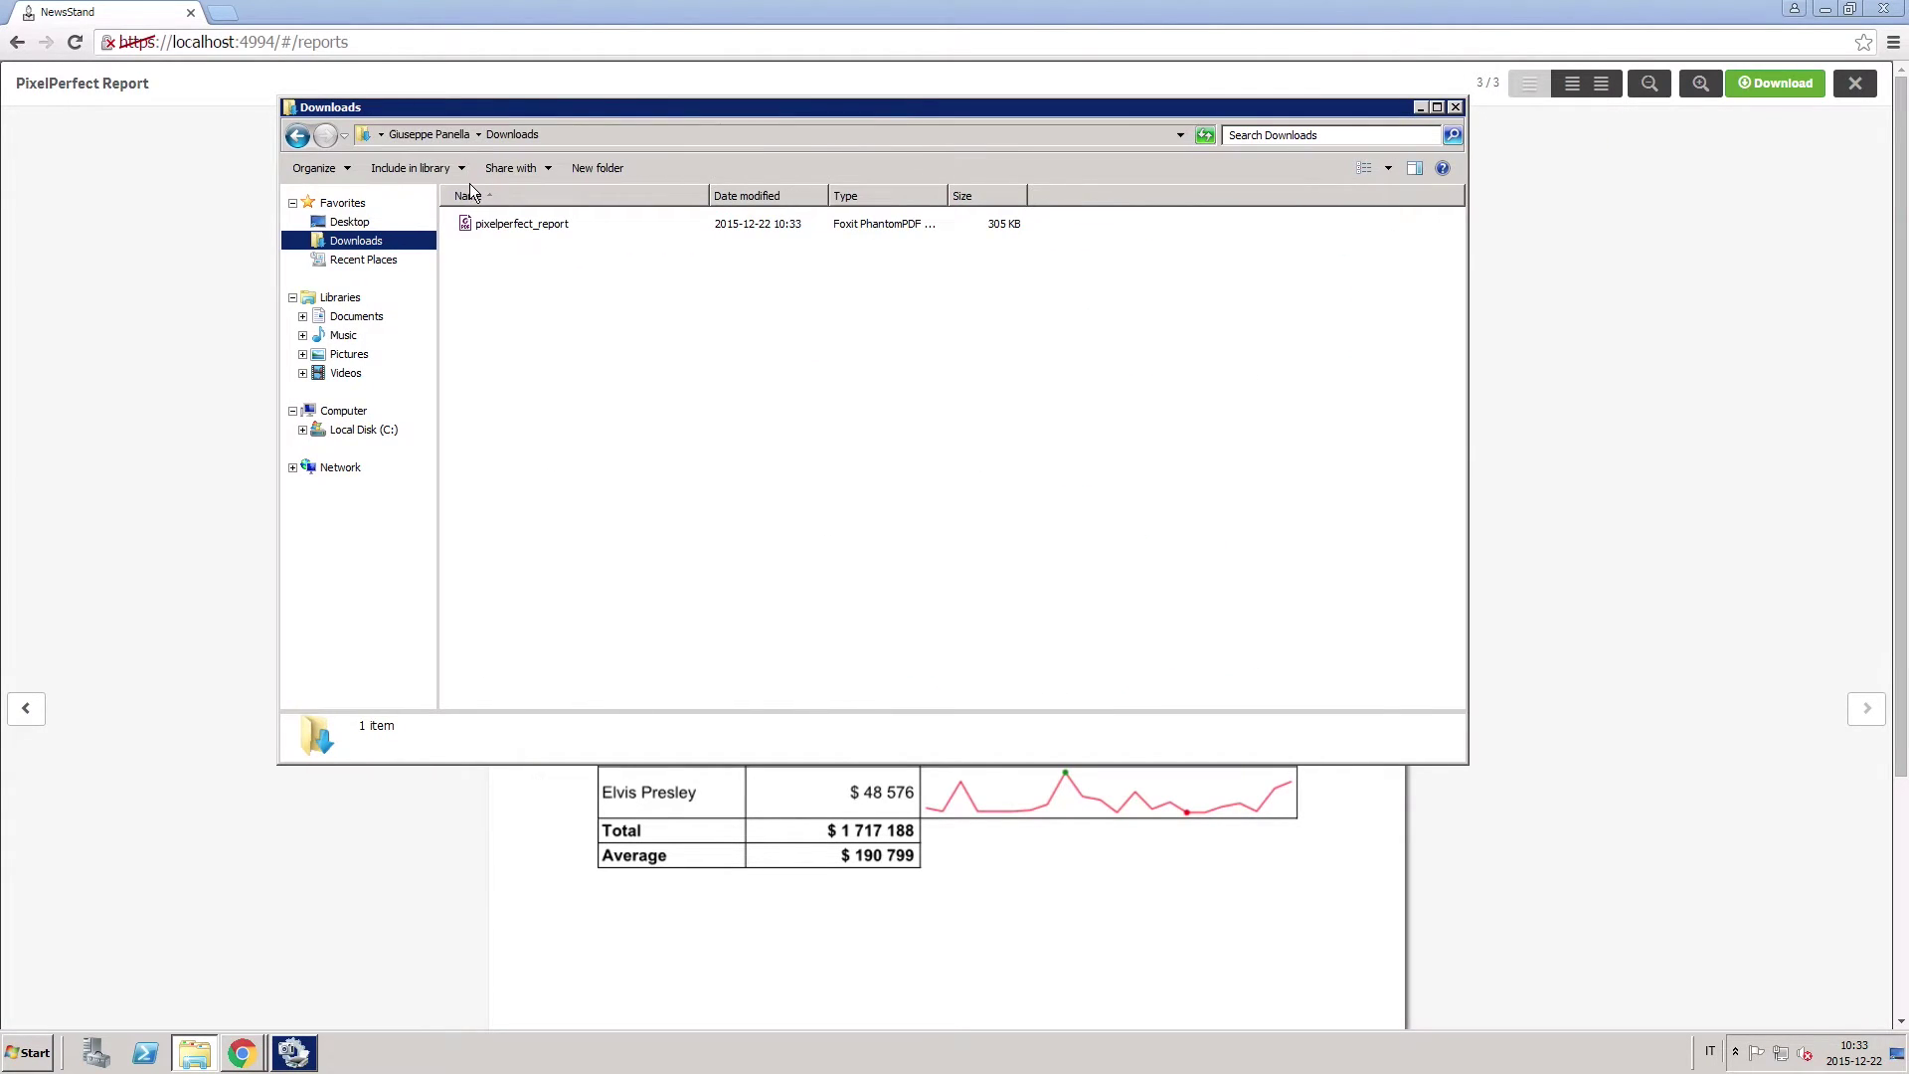
double_click(491, 224)
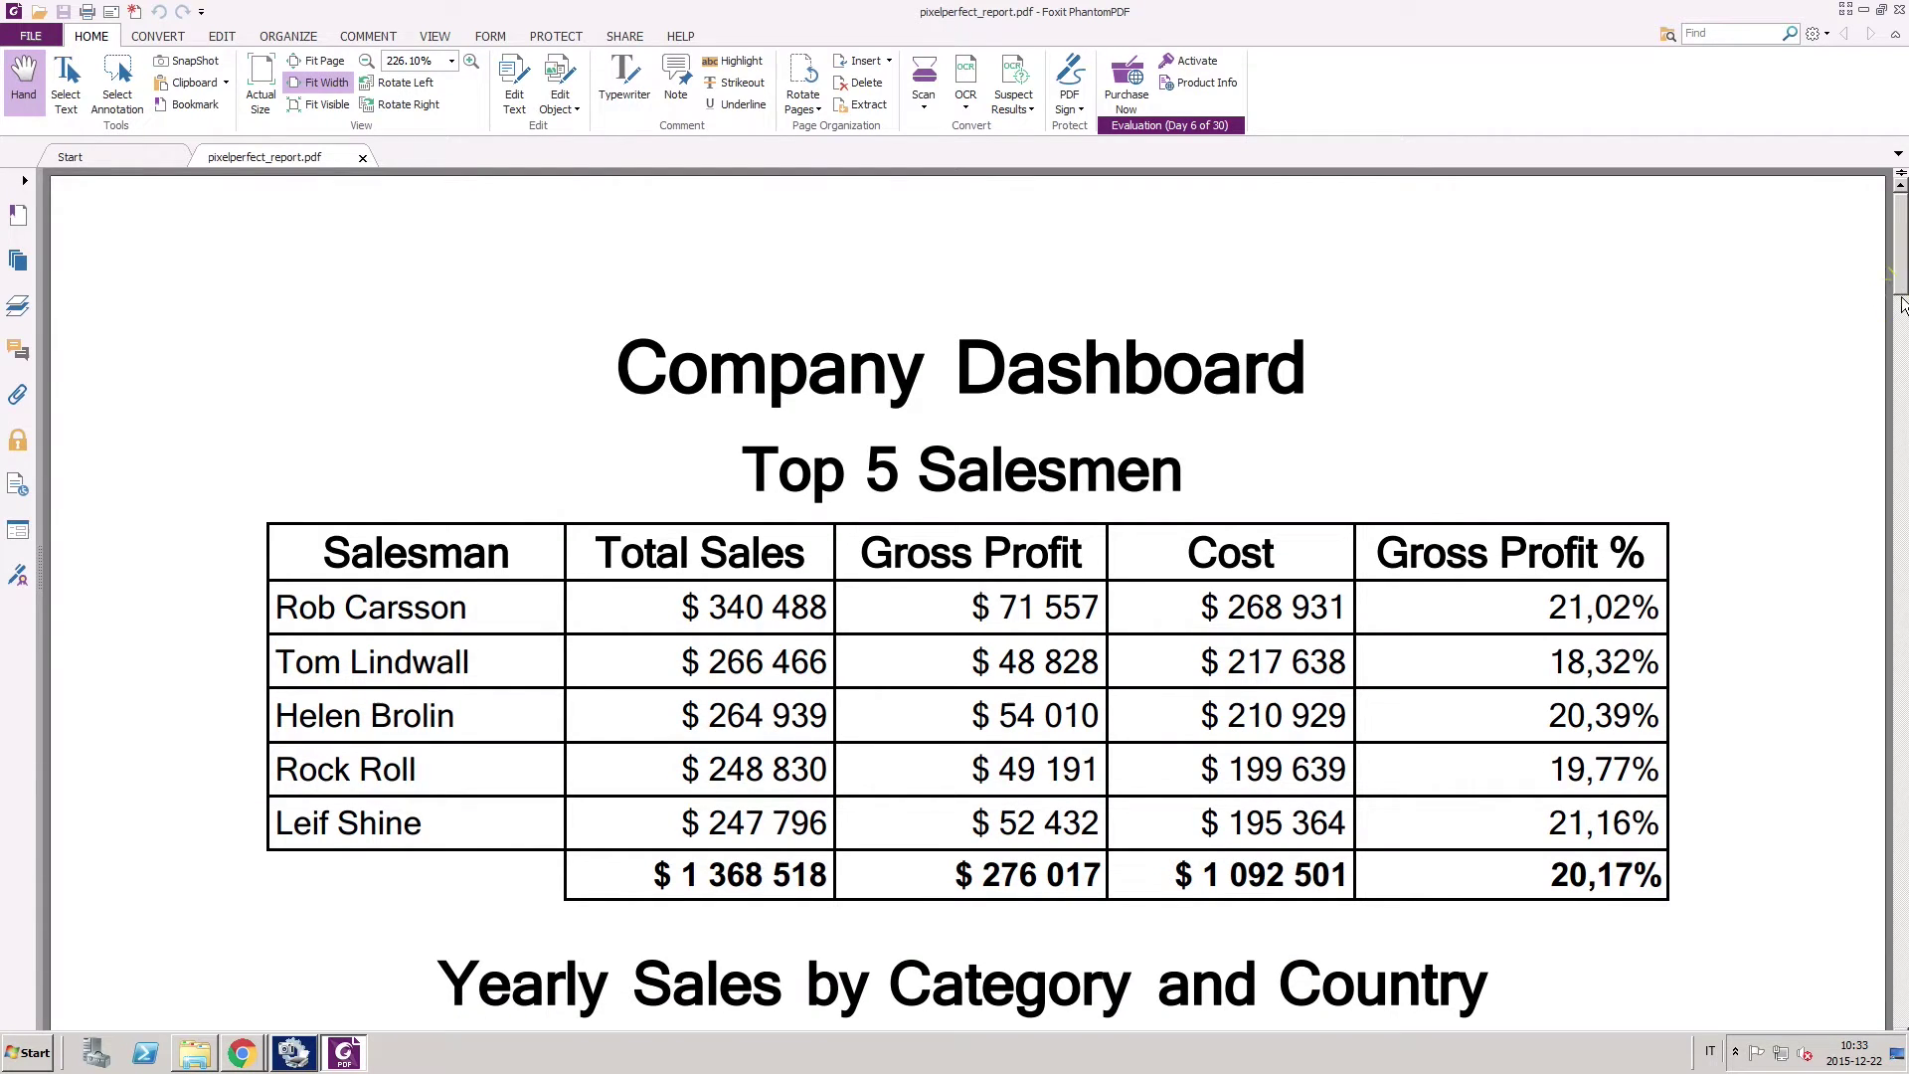
scroll(1882, 289, "down", 5)
scroll(1088, 601, "down", 3)
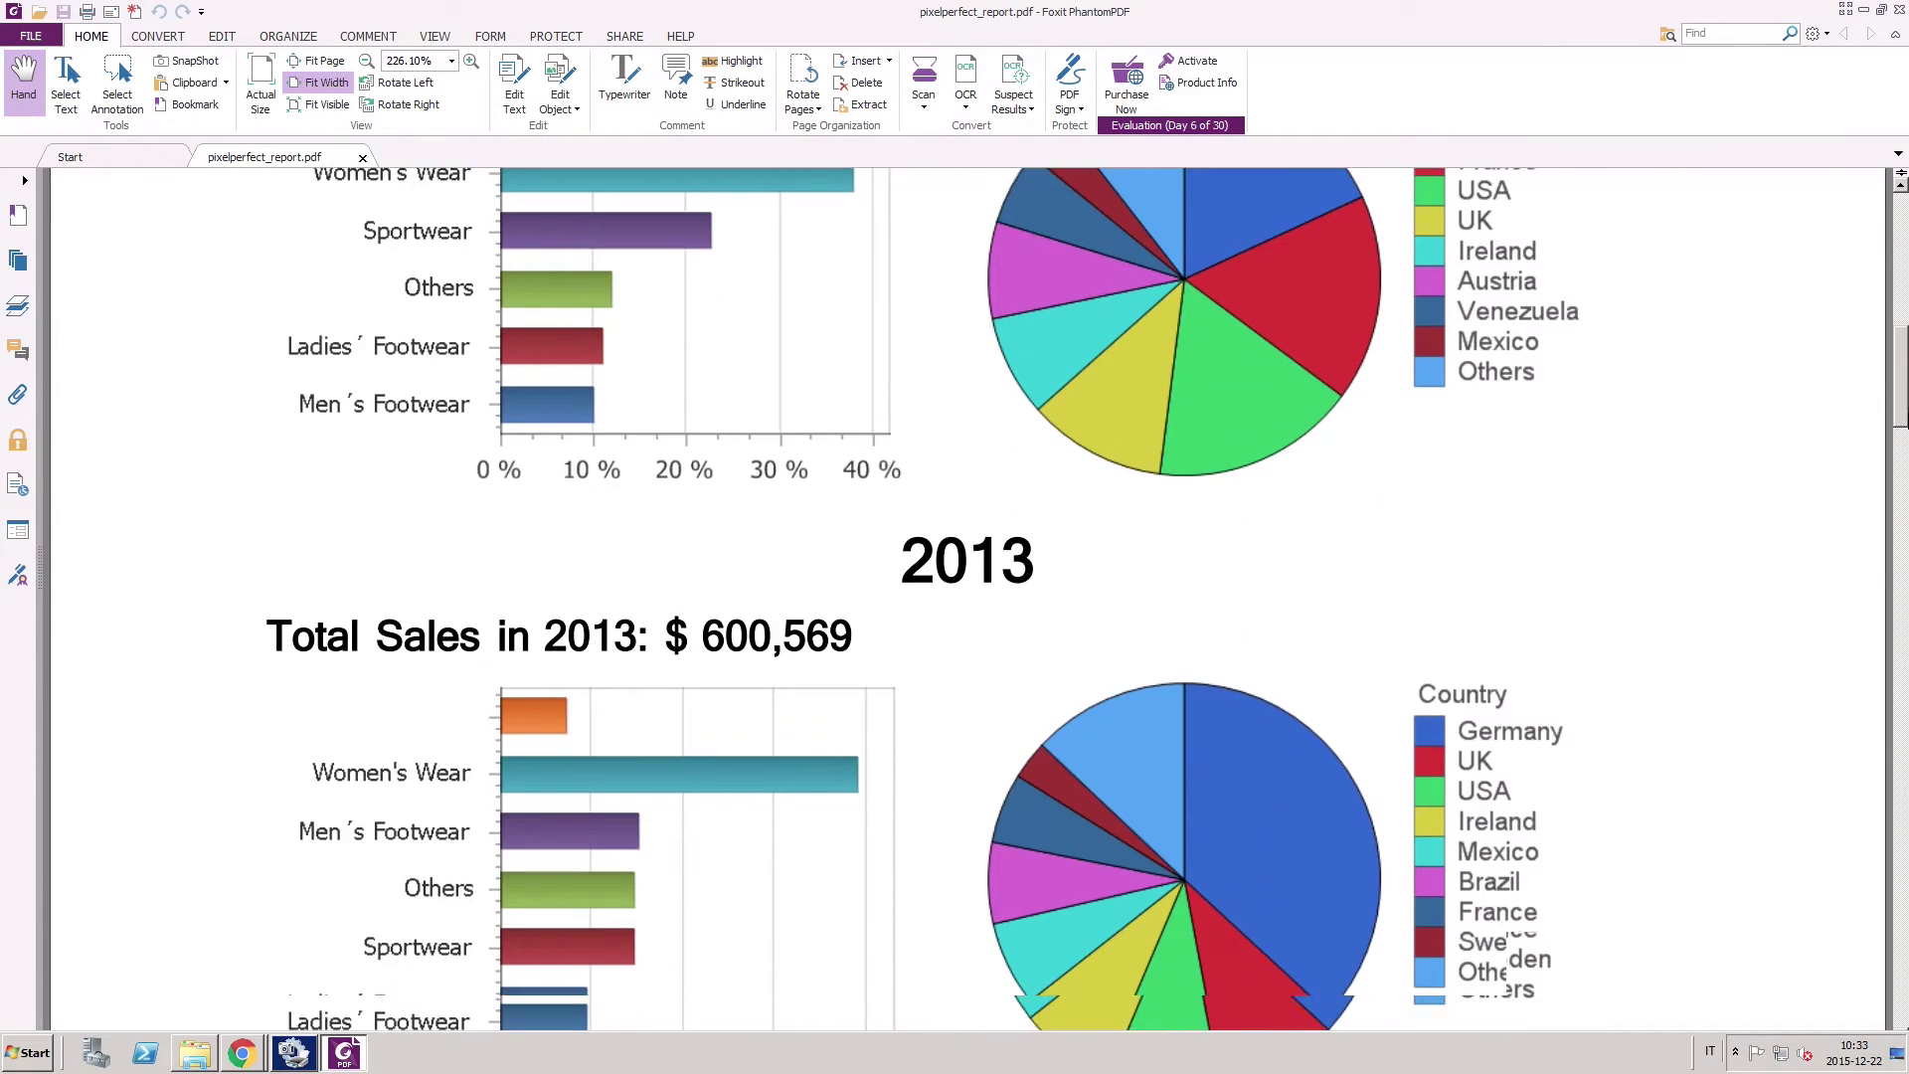
scroll(1088, 600, "down", 3)
scroll(966, 597, "down", 3)
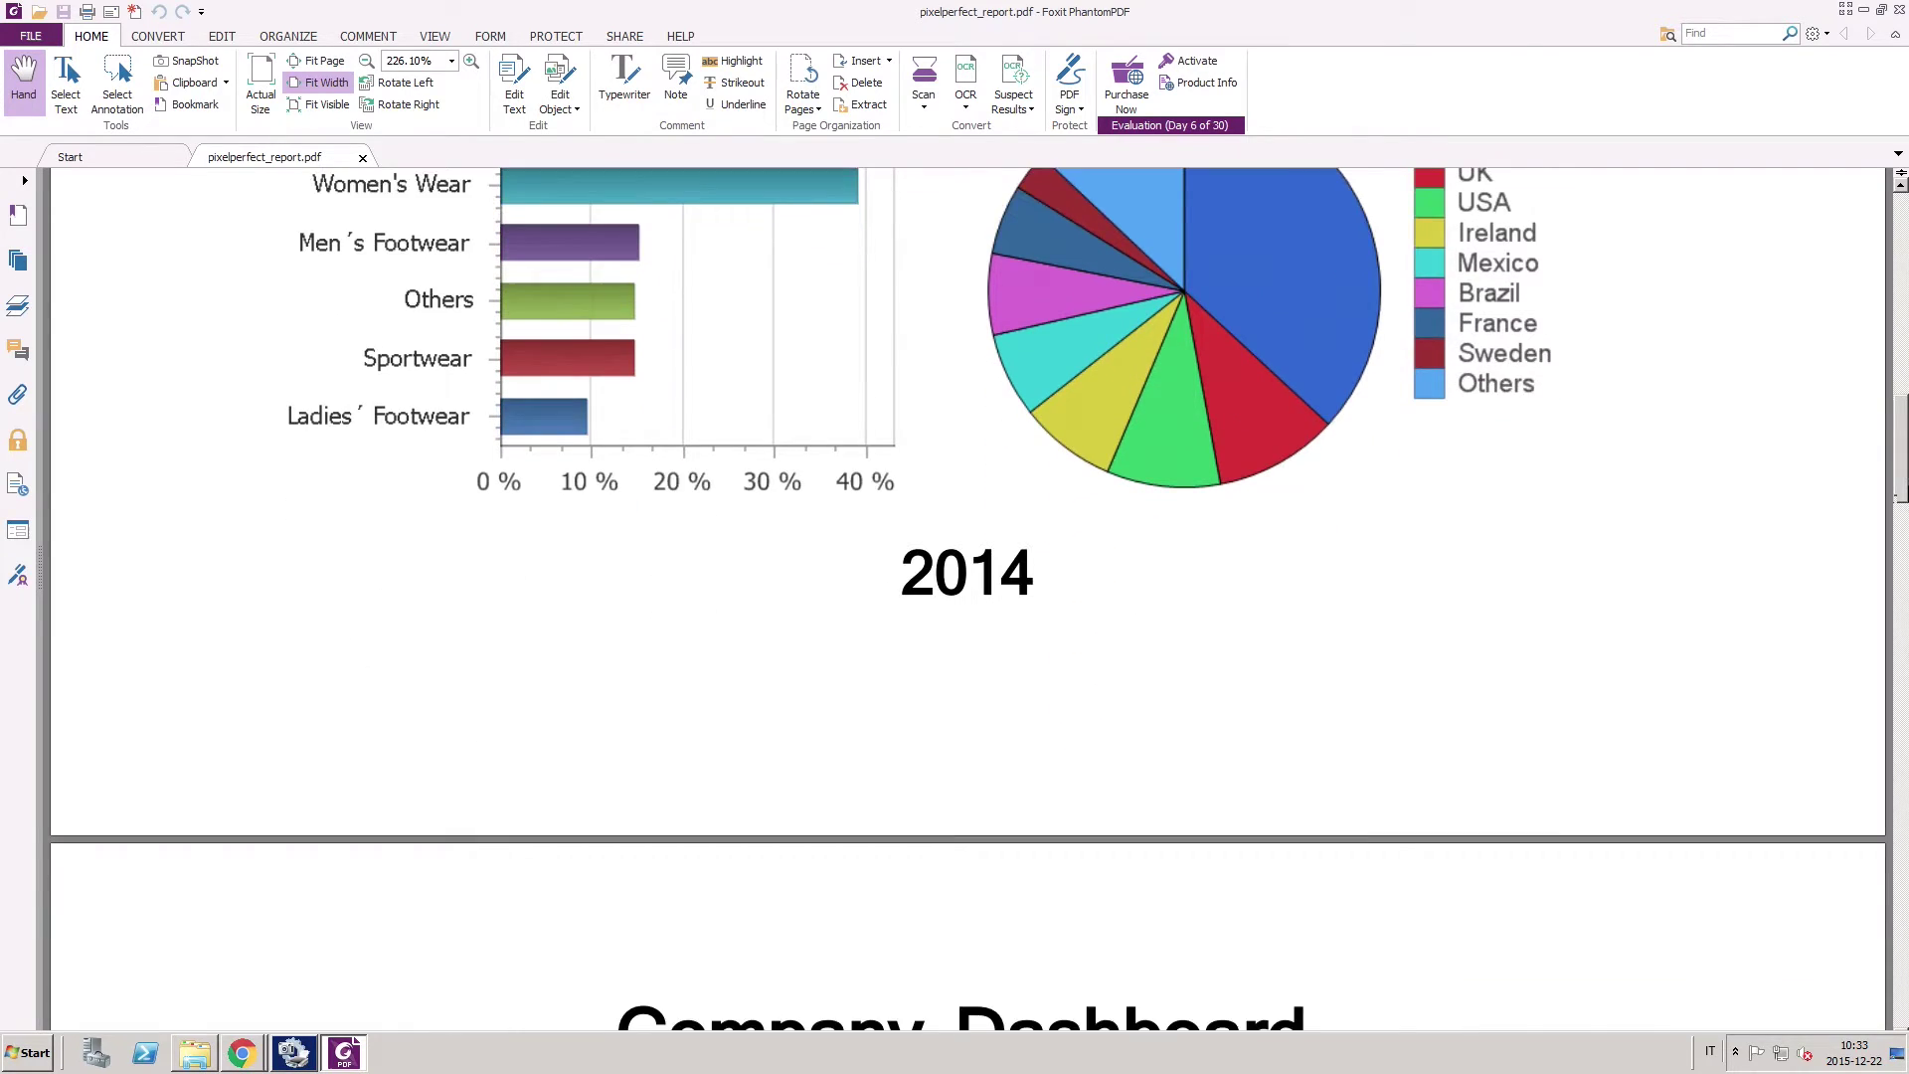
scroll(968, 598, "down", 3)
scroll(967, 598, "down", 2)
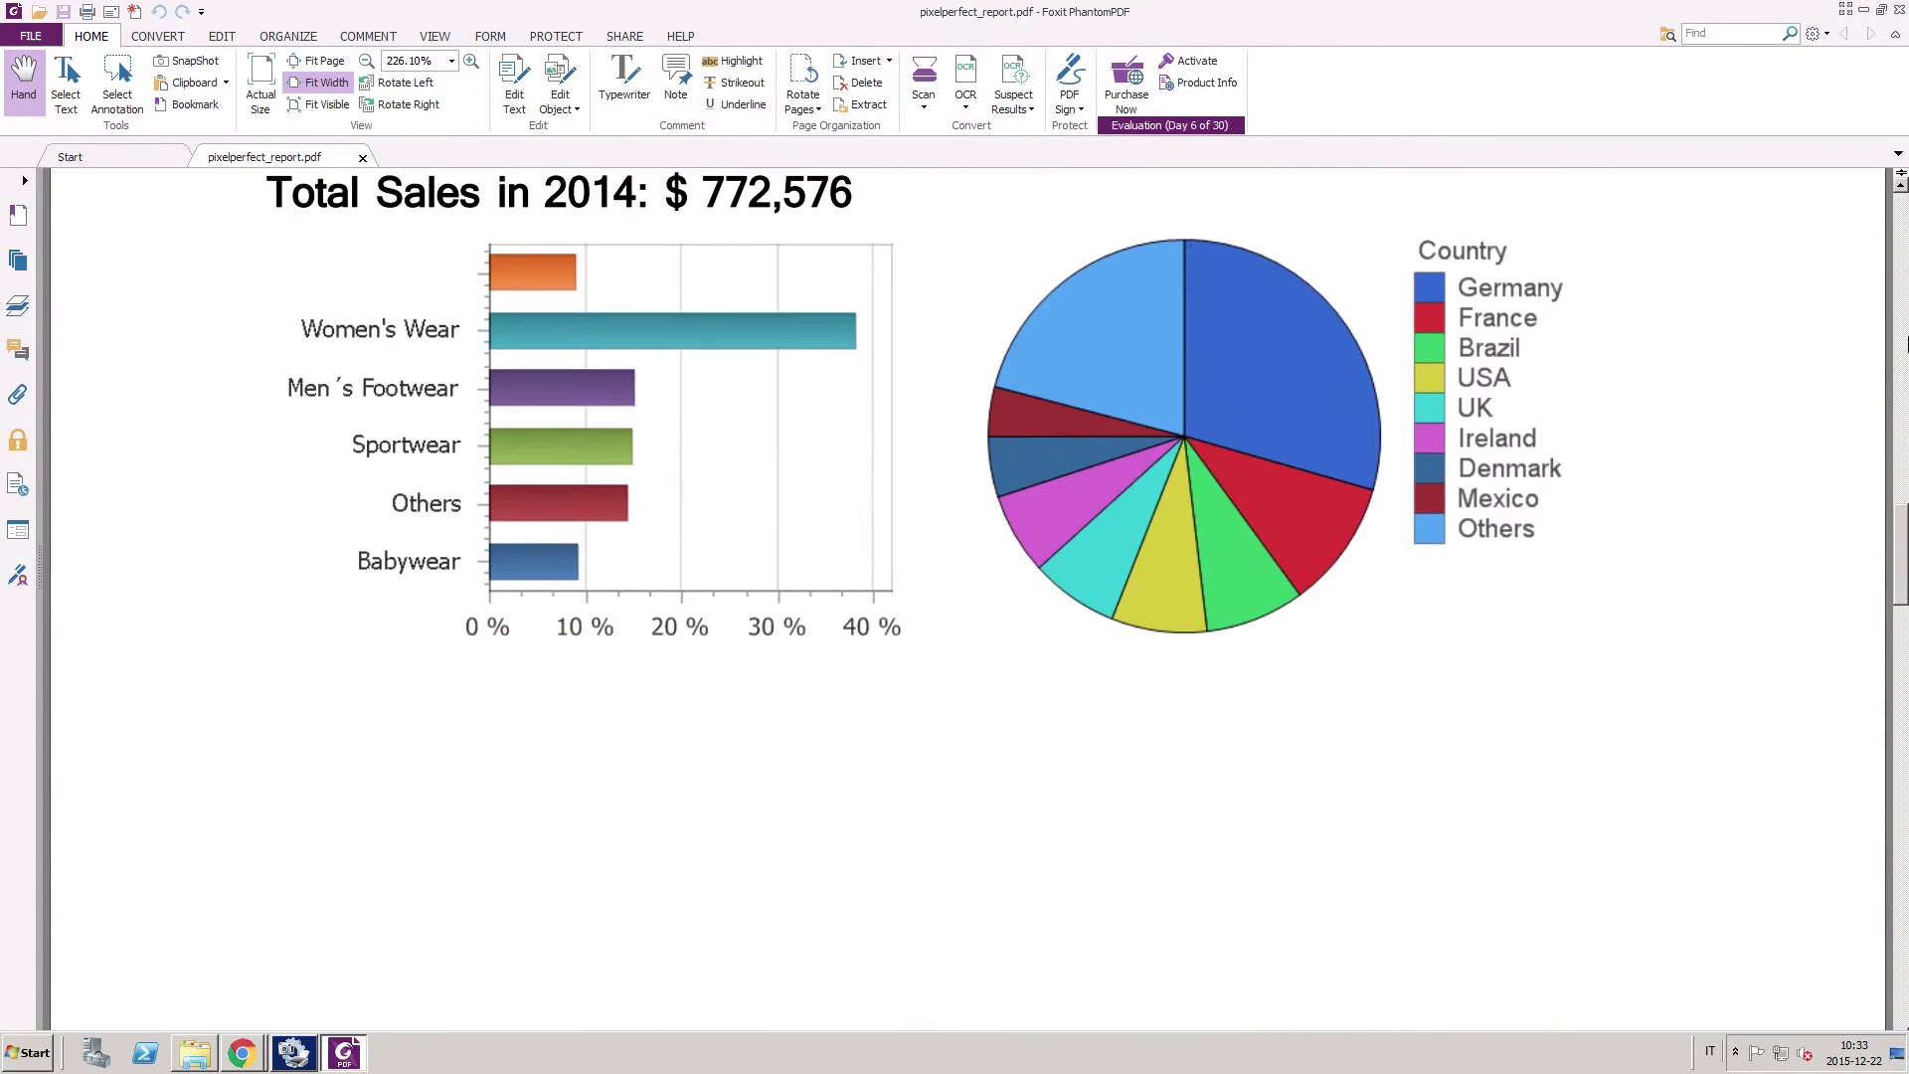
left_click(1900, 13)
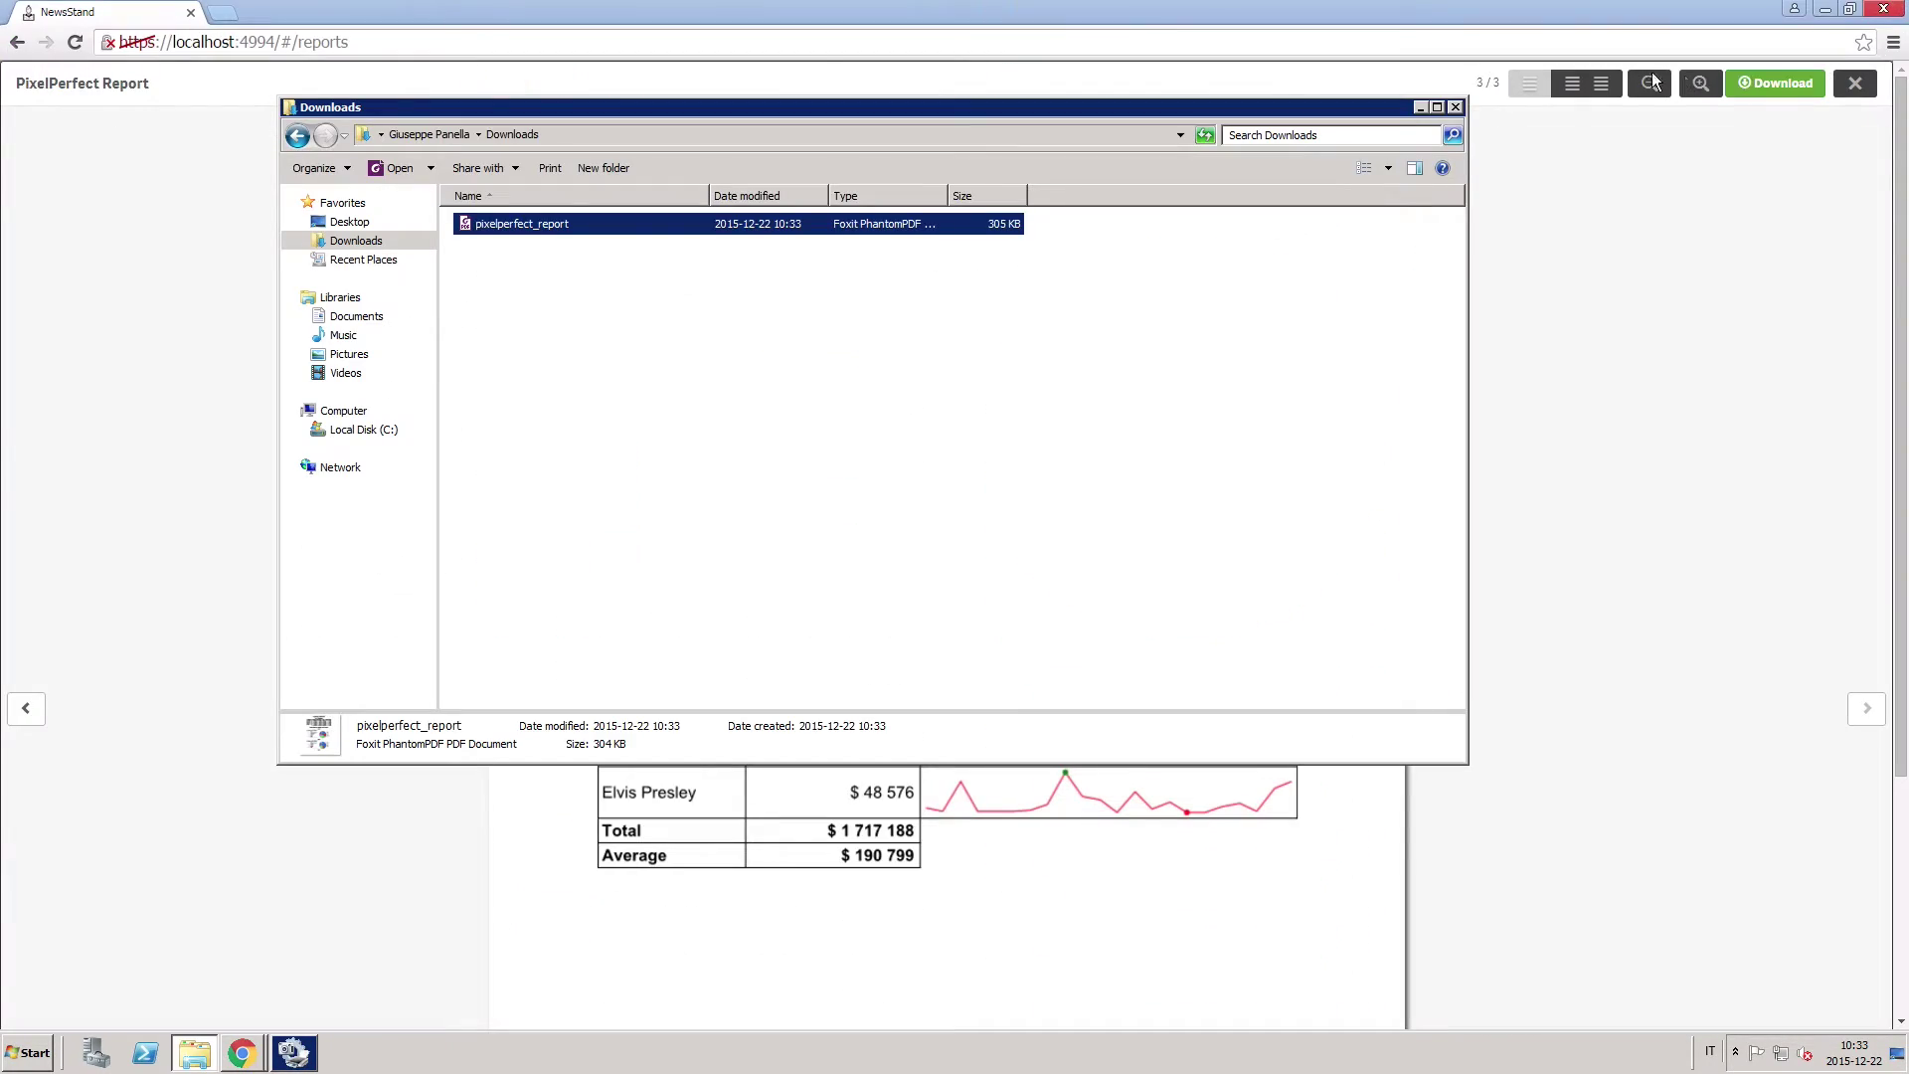
left_click(1460, 111)
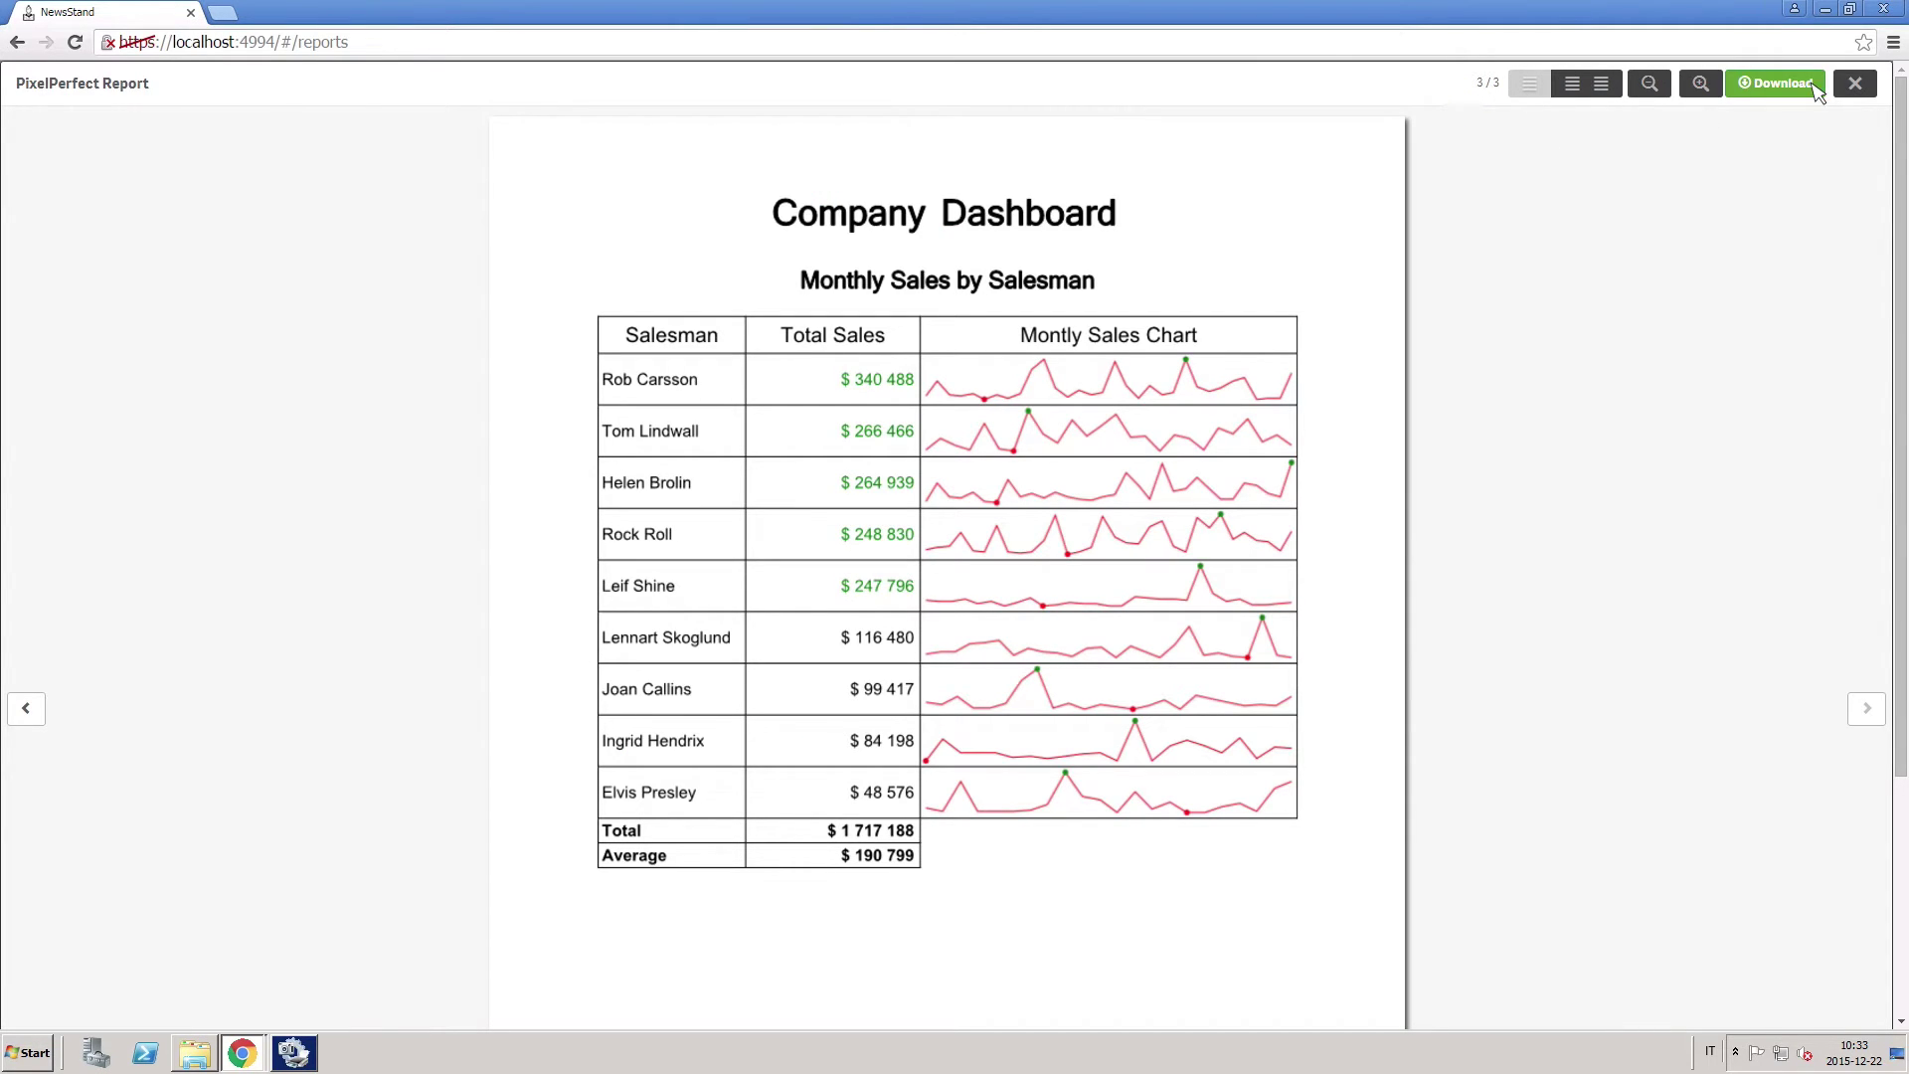
Step: Back on the Reports list, star the Excel Report and PowerPoint Report Demo
left_click(1856, 82)
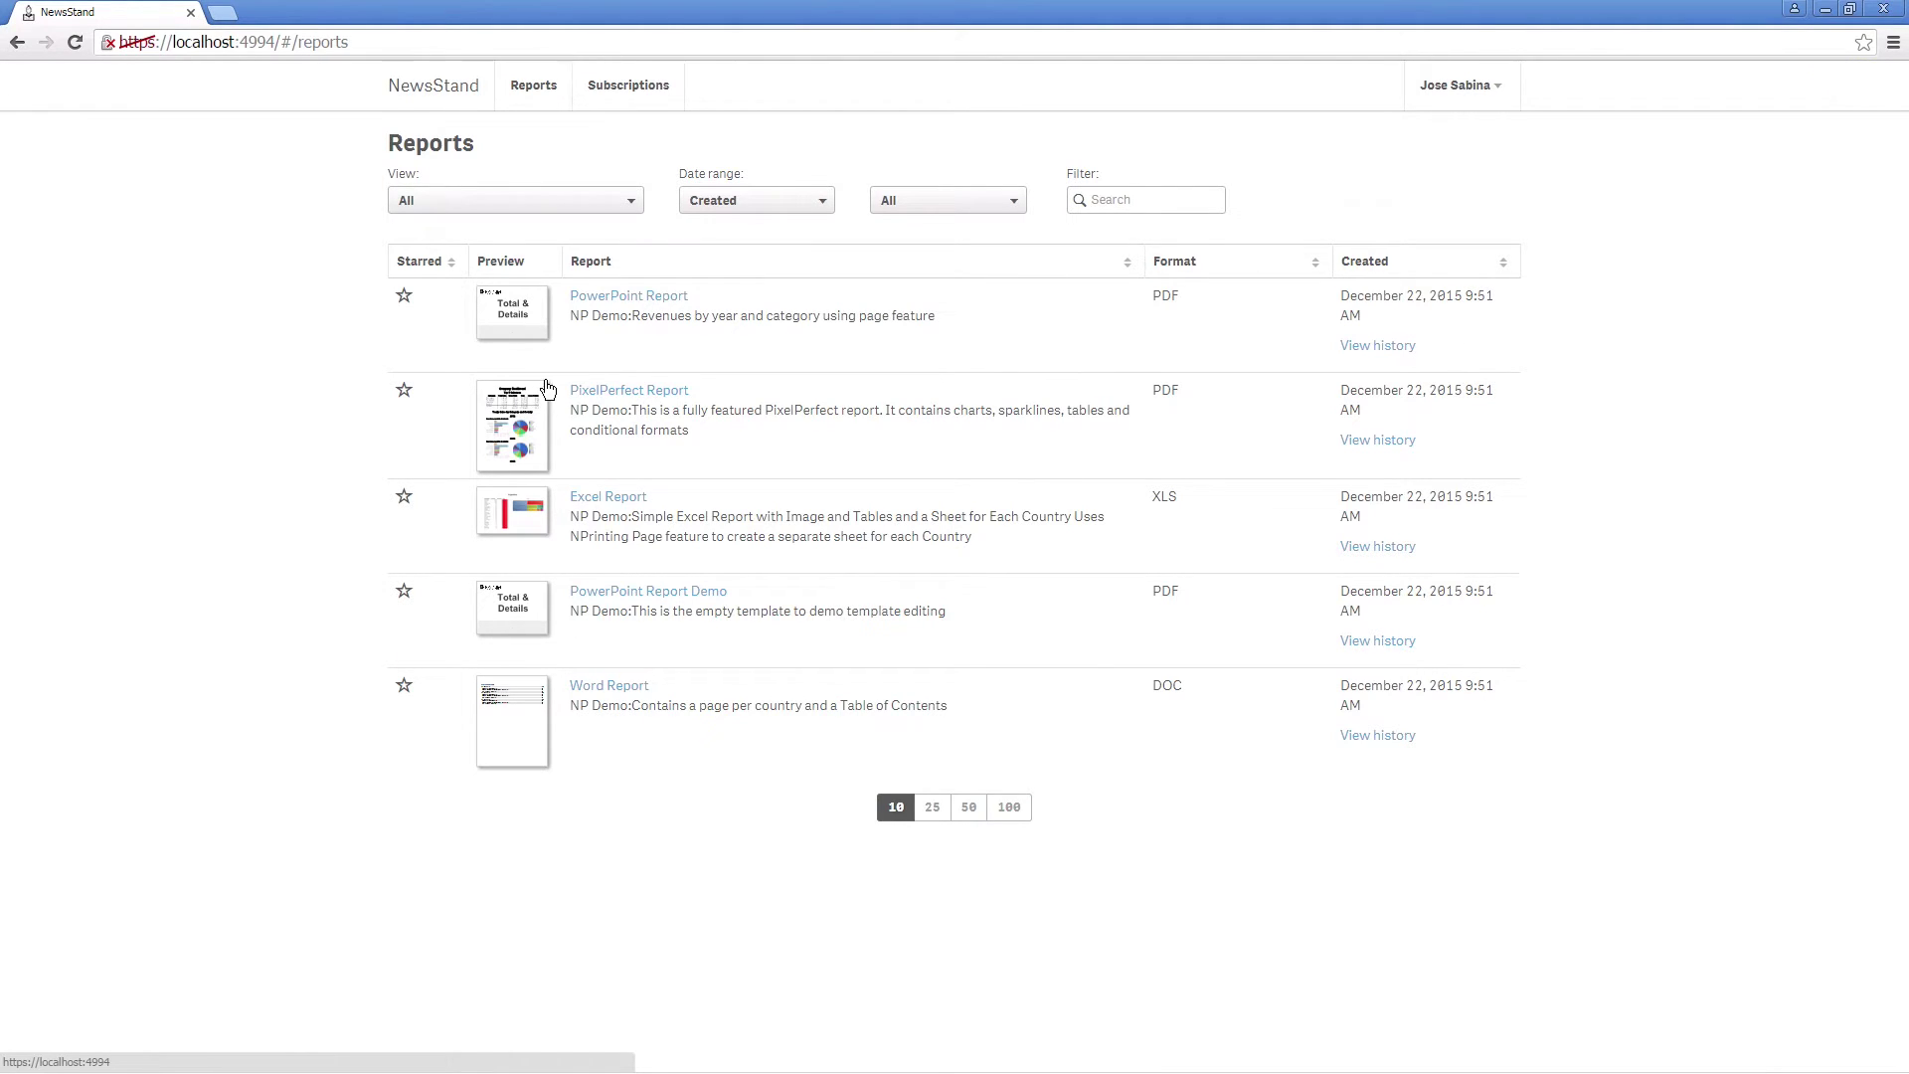
left_click(403, 392)
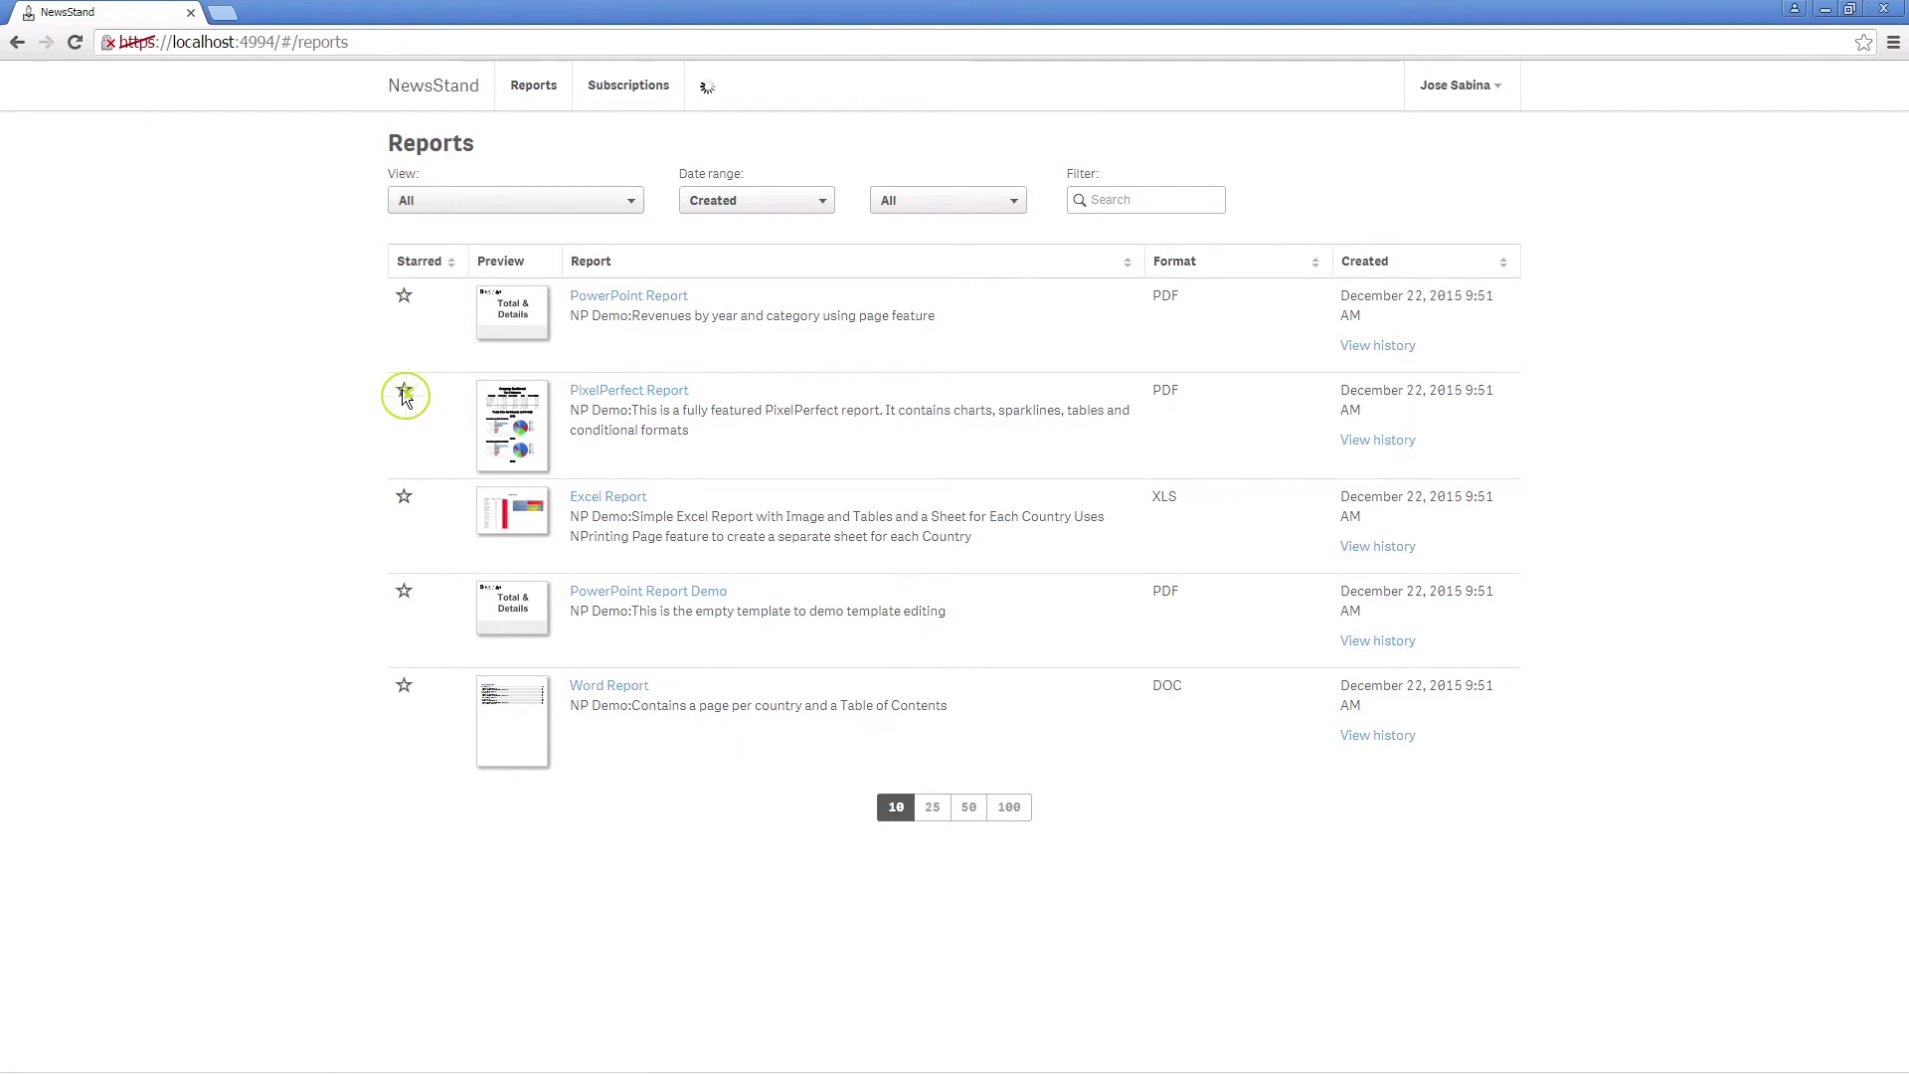
left_click(405, 500)
left_click(407, 591)
Step: Filter the list to starred reports, date range basis All, last 7 days
left_click(534, 199)
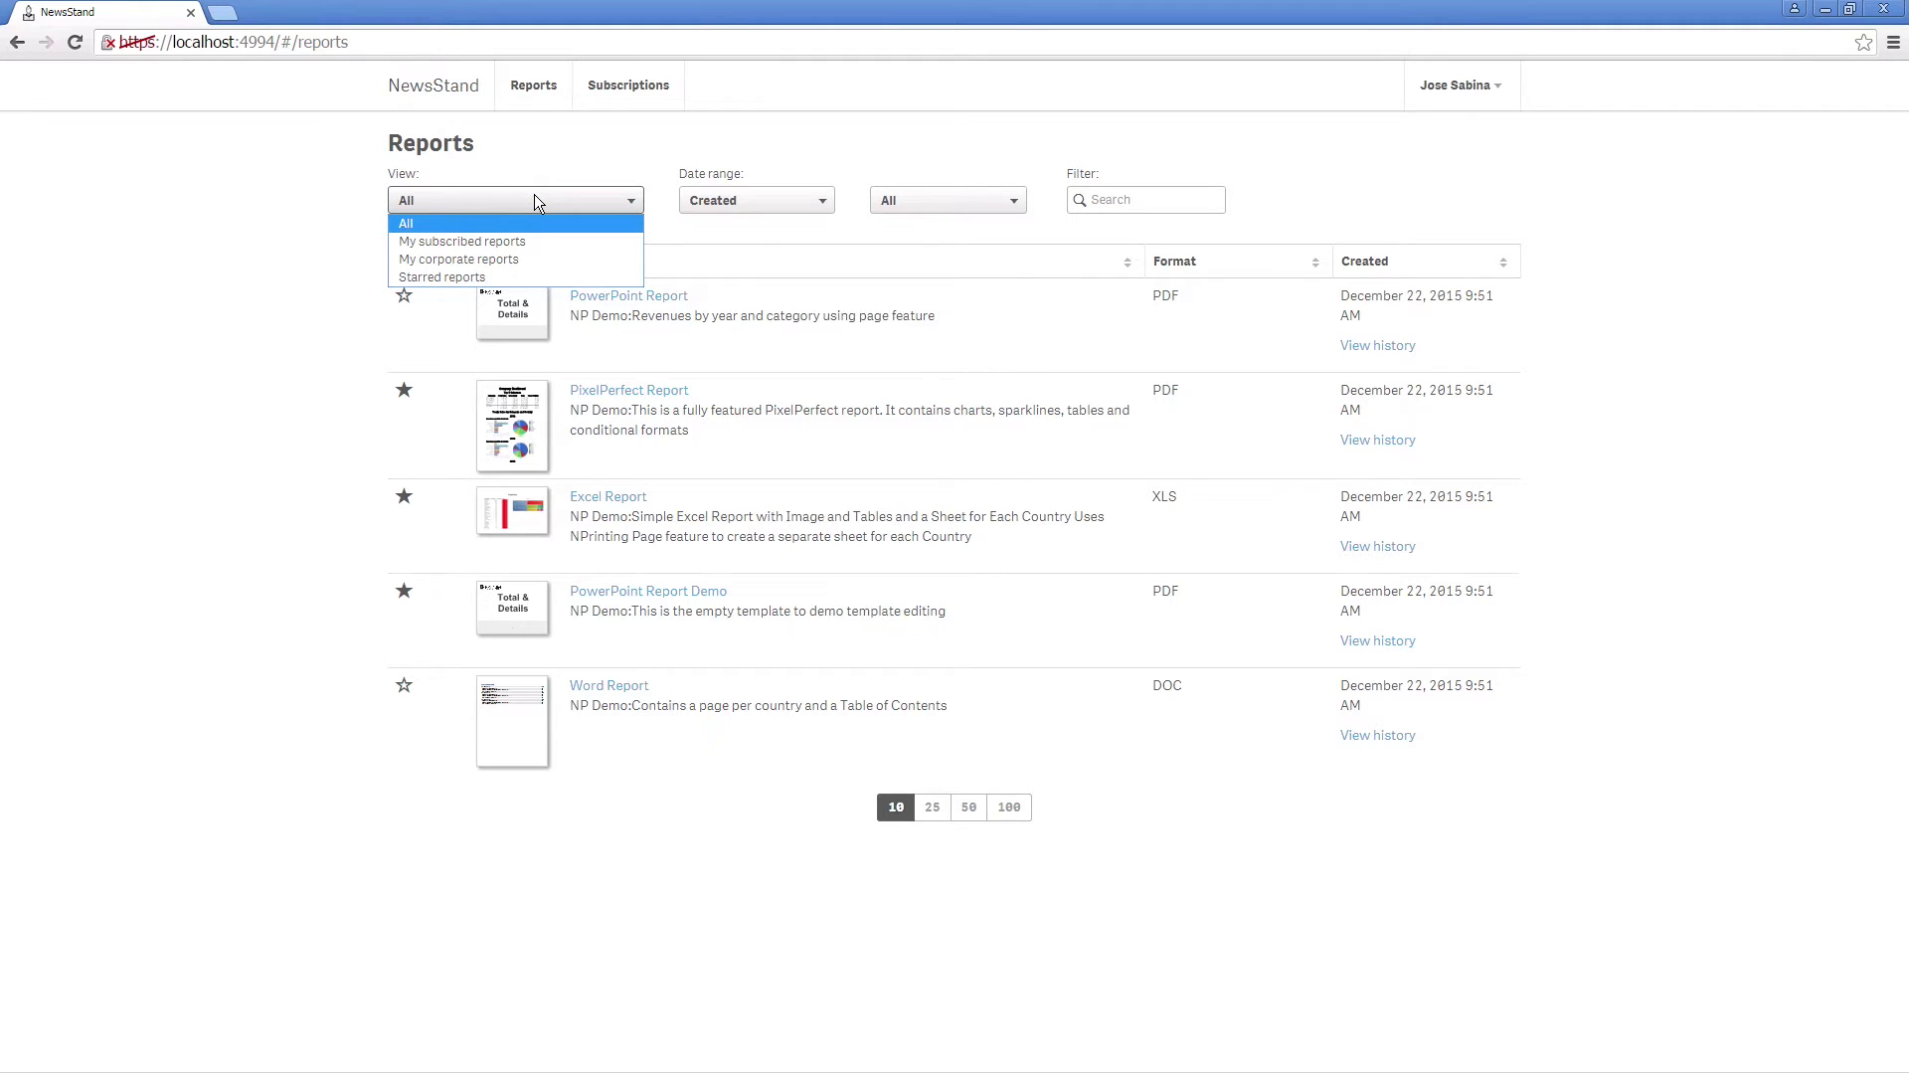
left_click(465, 278)
left_click(751, 208)
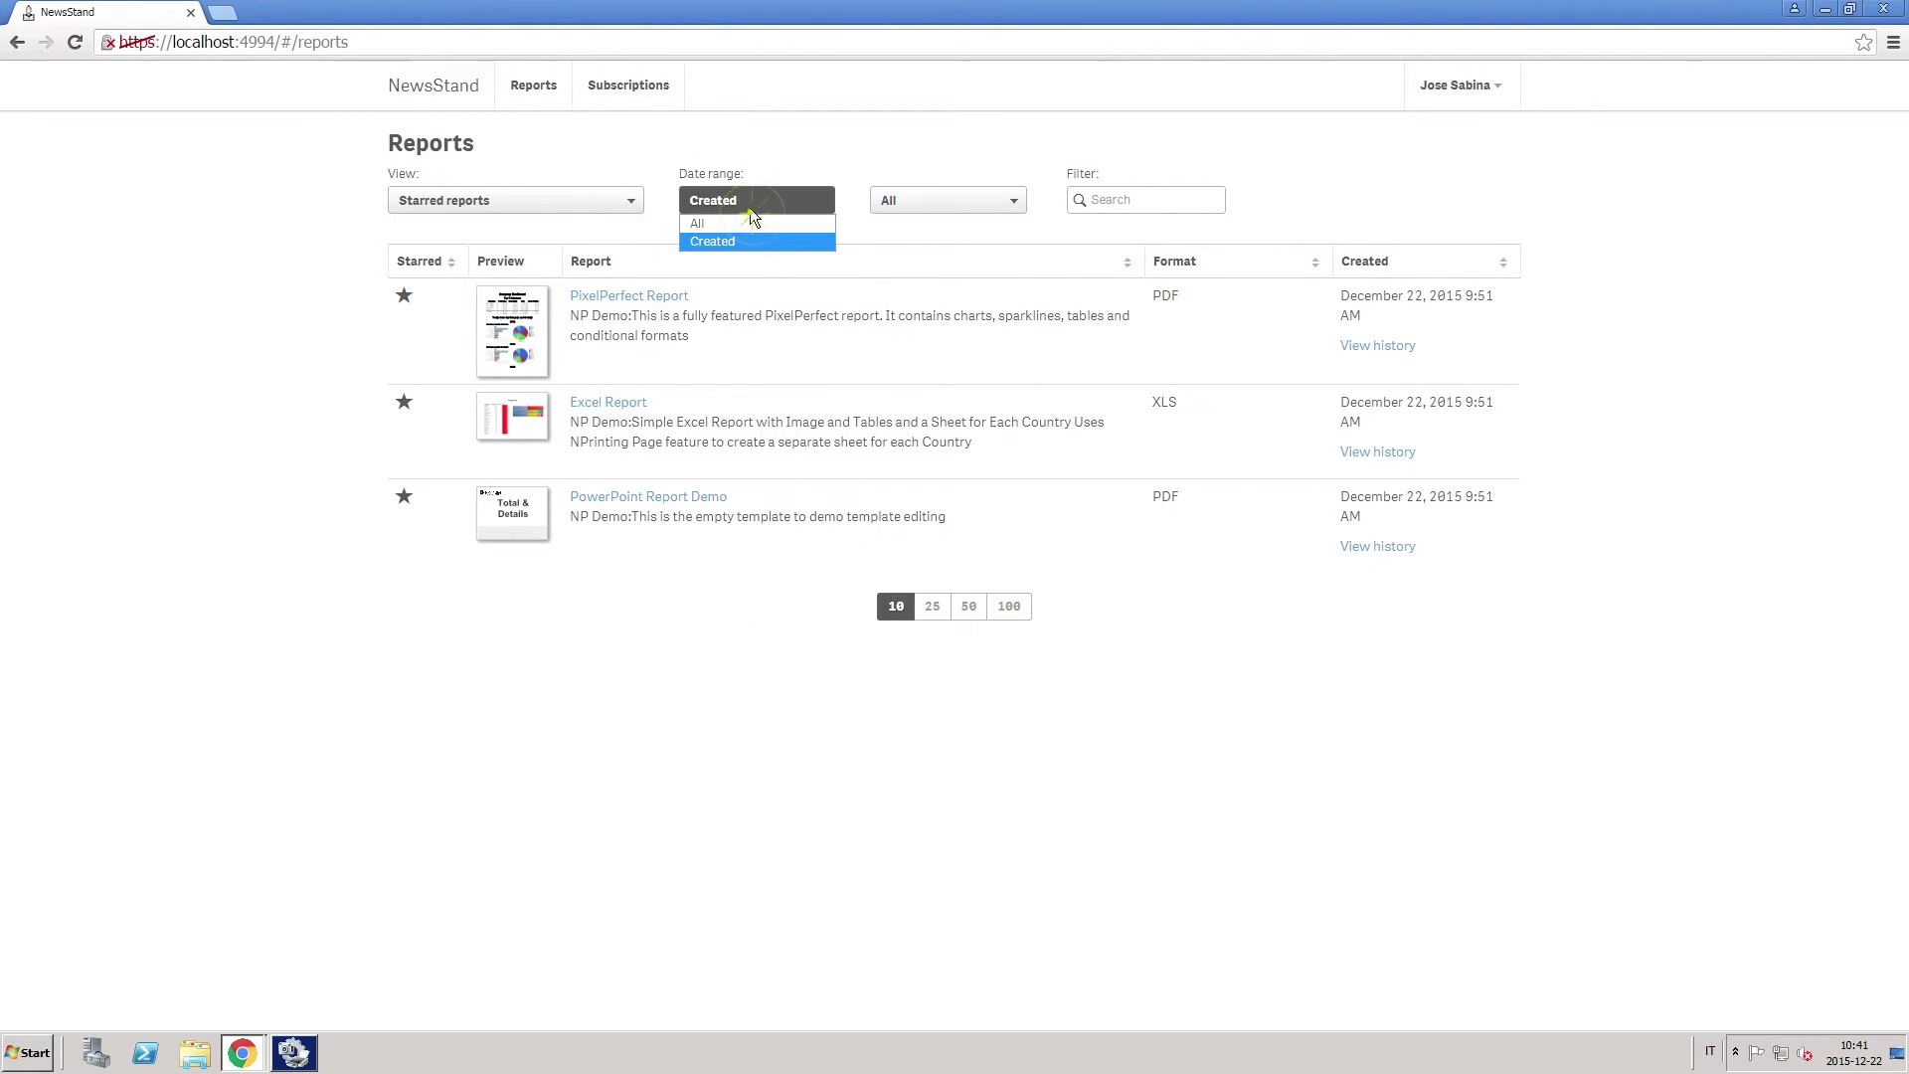
left_click(745, 224)
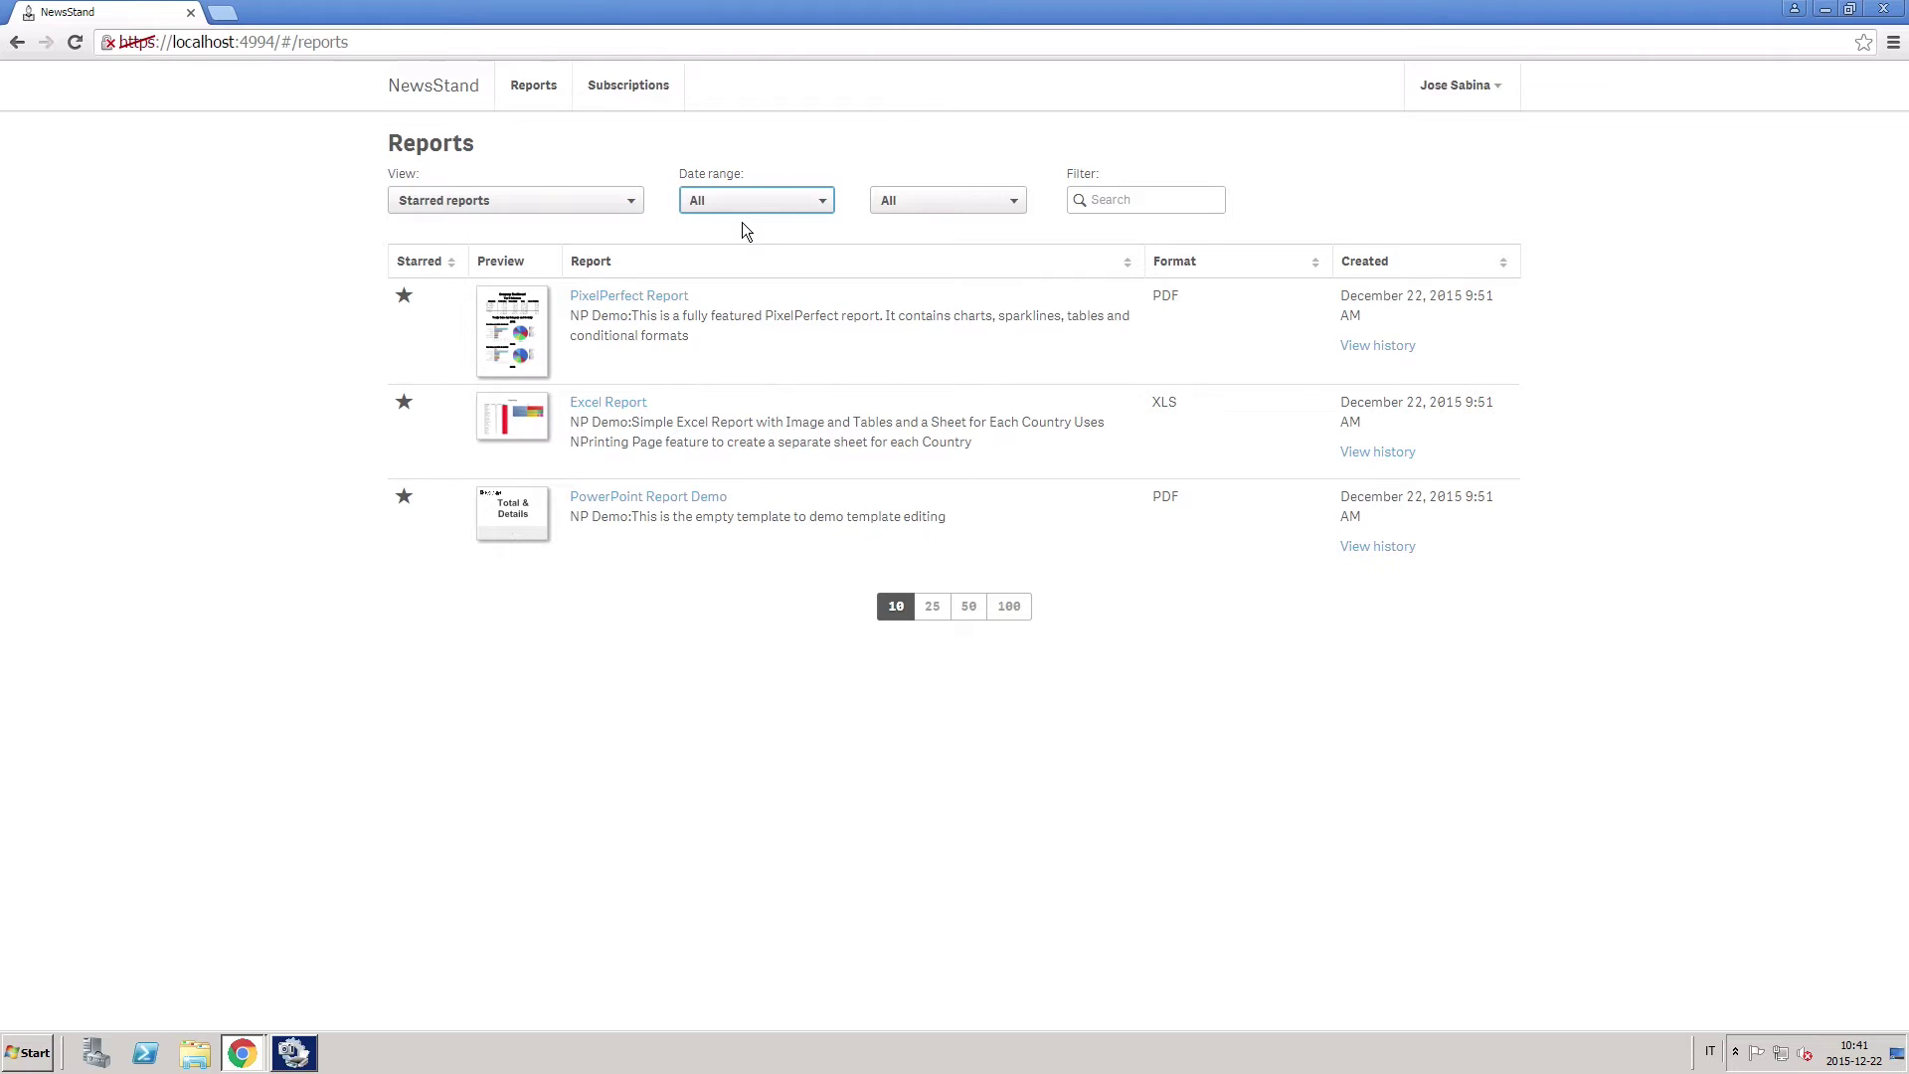
left_click(944, 205)
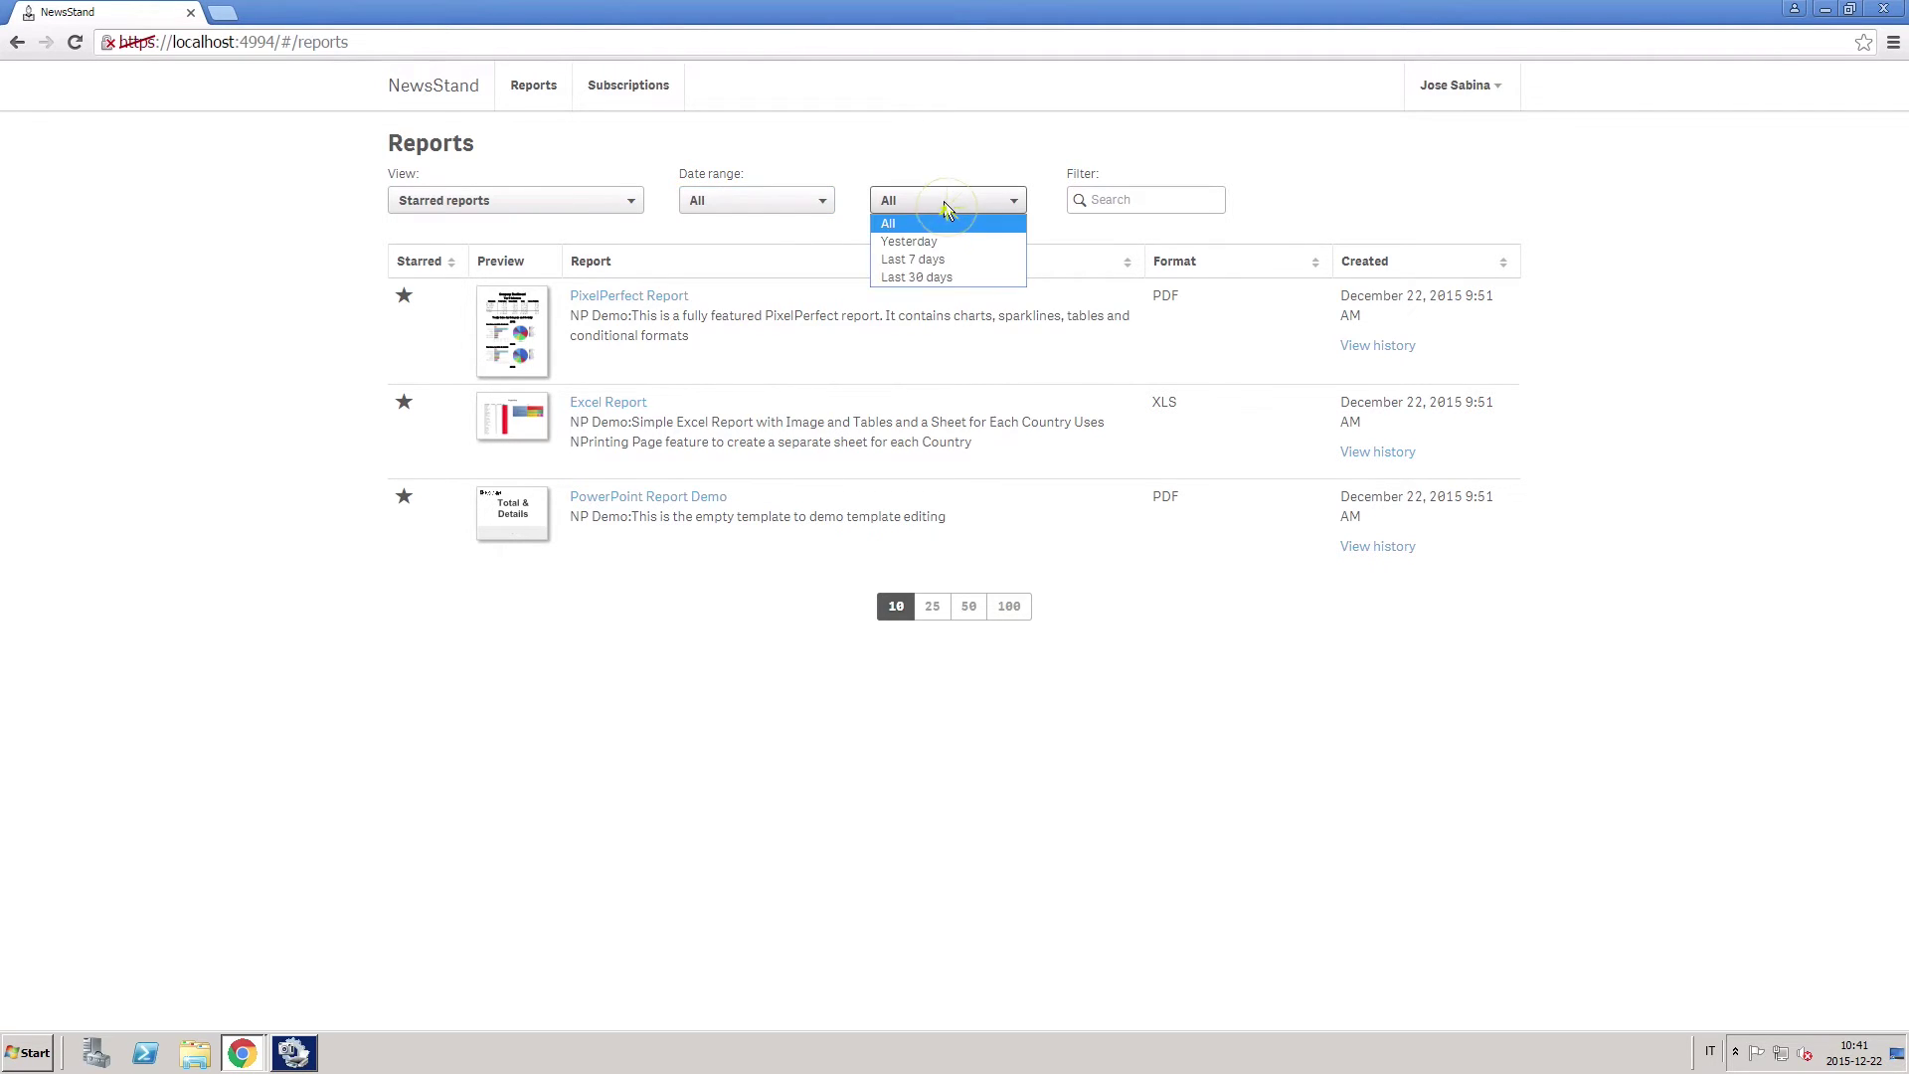
left_click(913, 260)
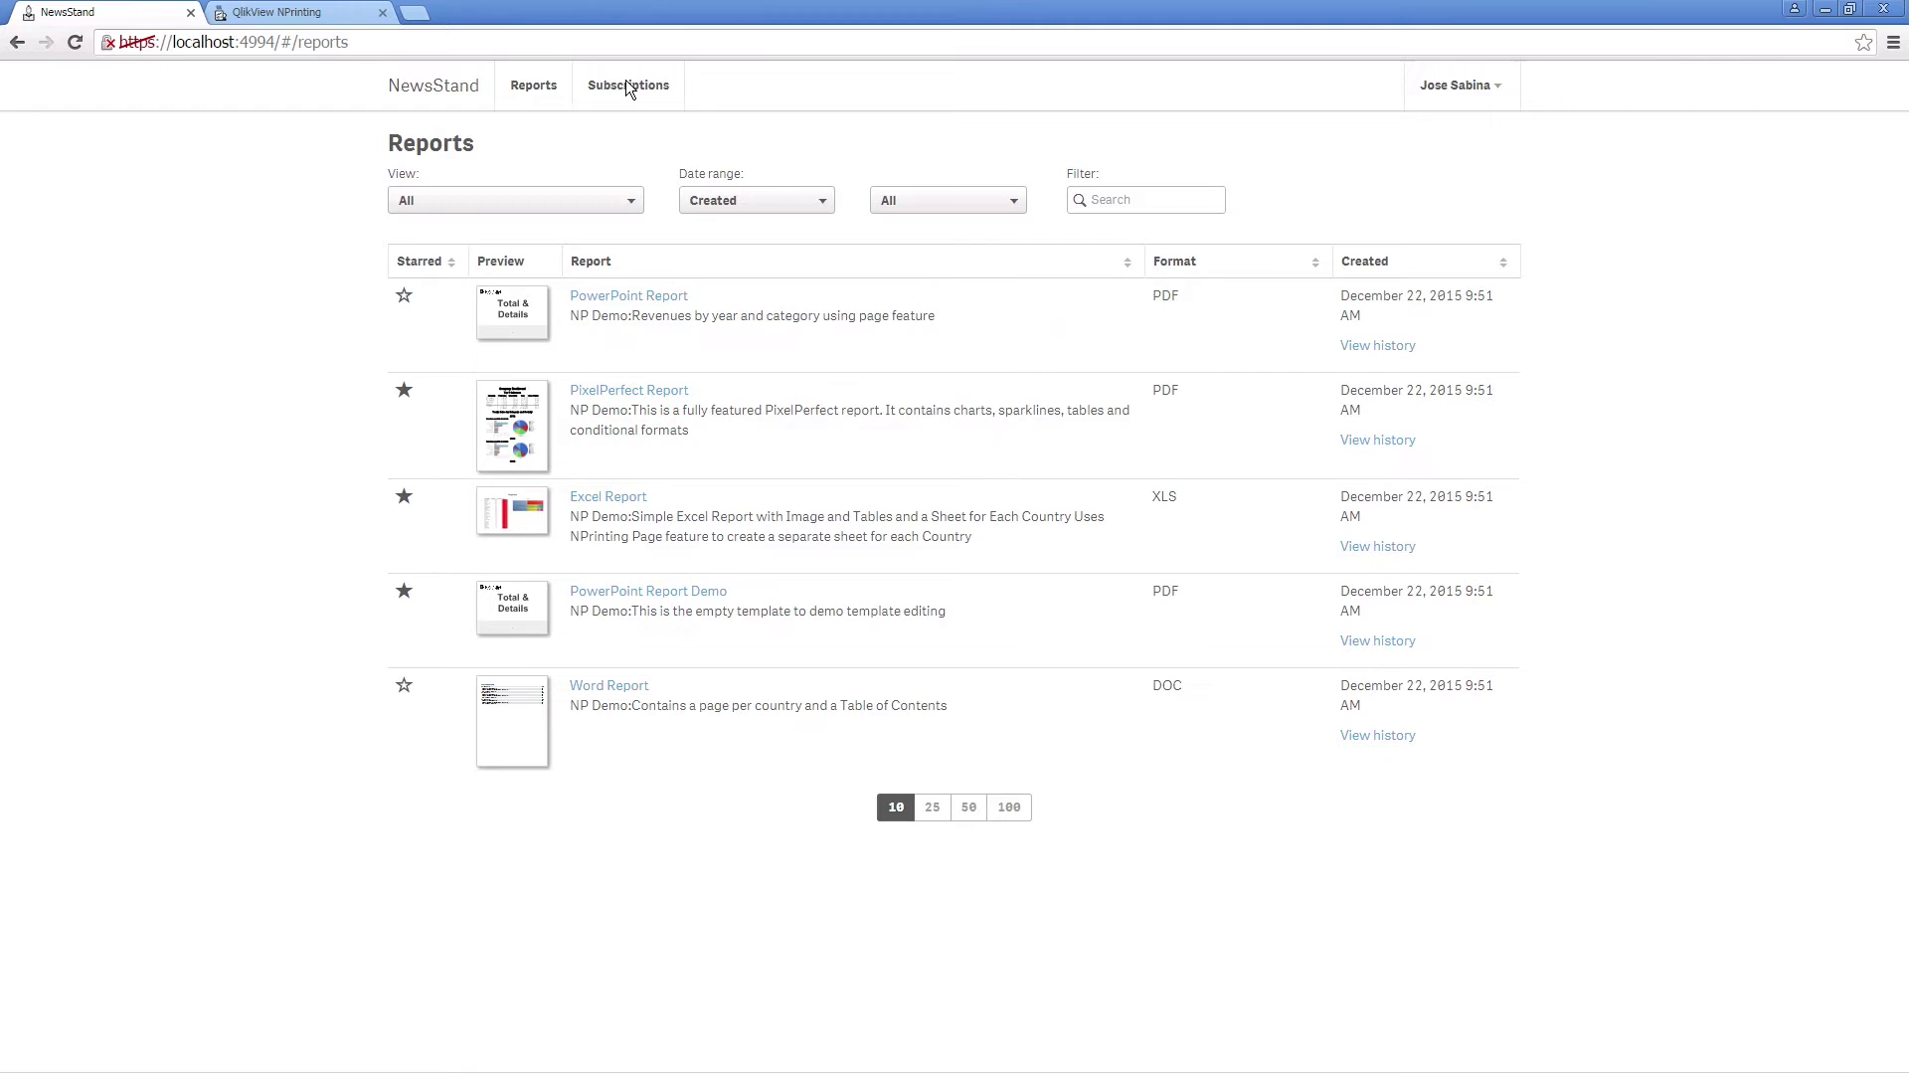
Step: Start a new subscription to Sales country report with PDF output
left_click(628, 84)
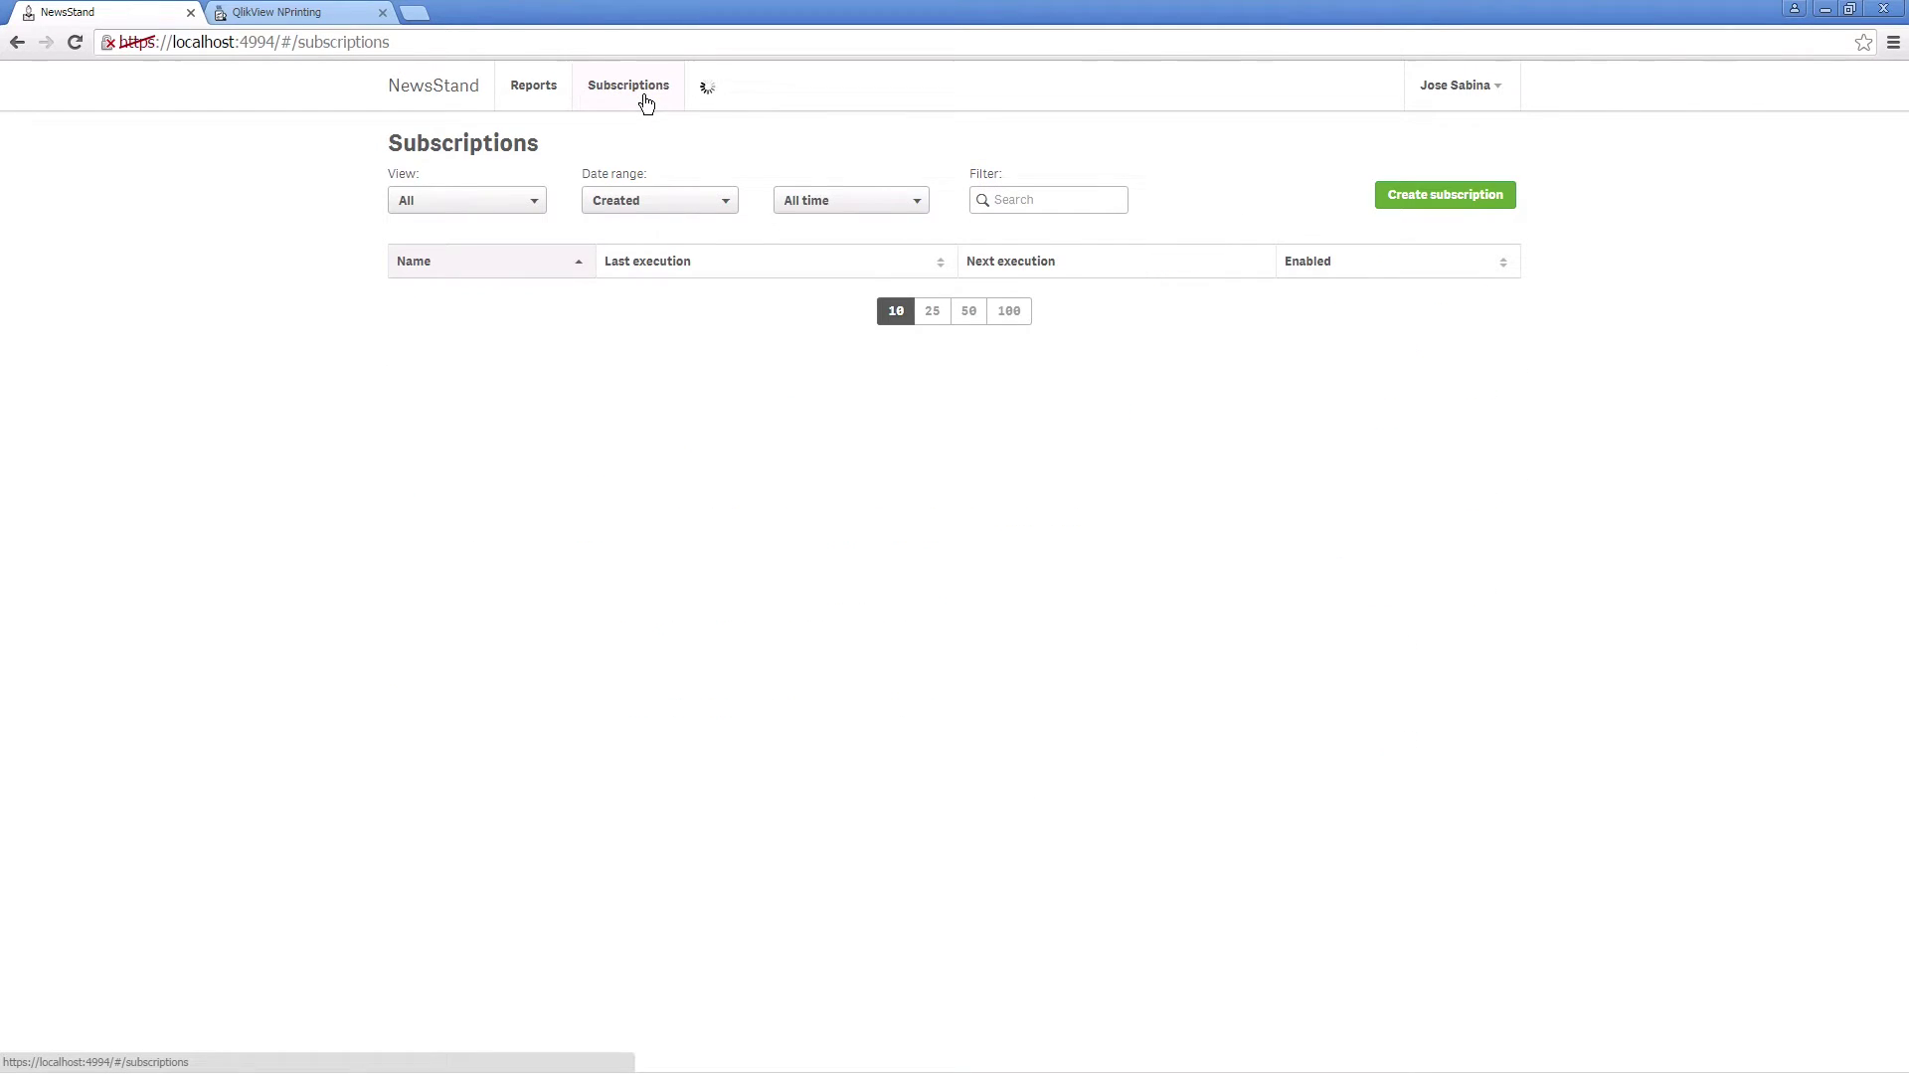
left_click(1419, 203)
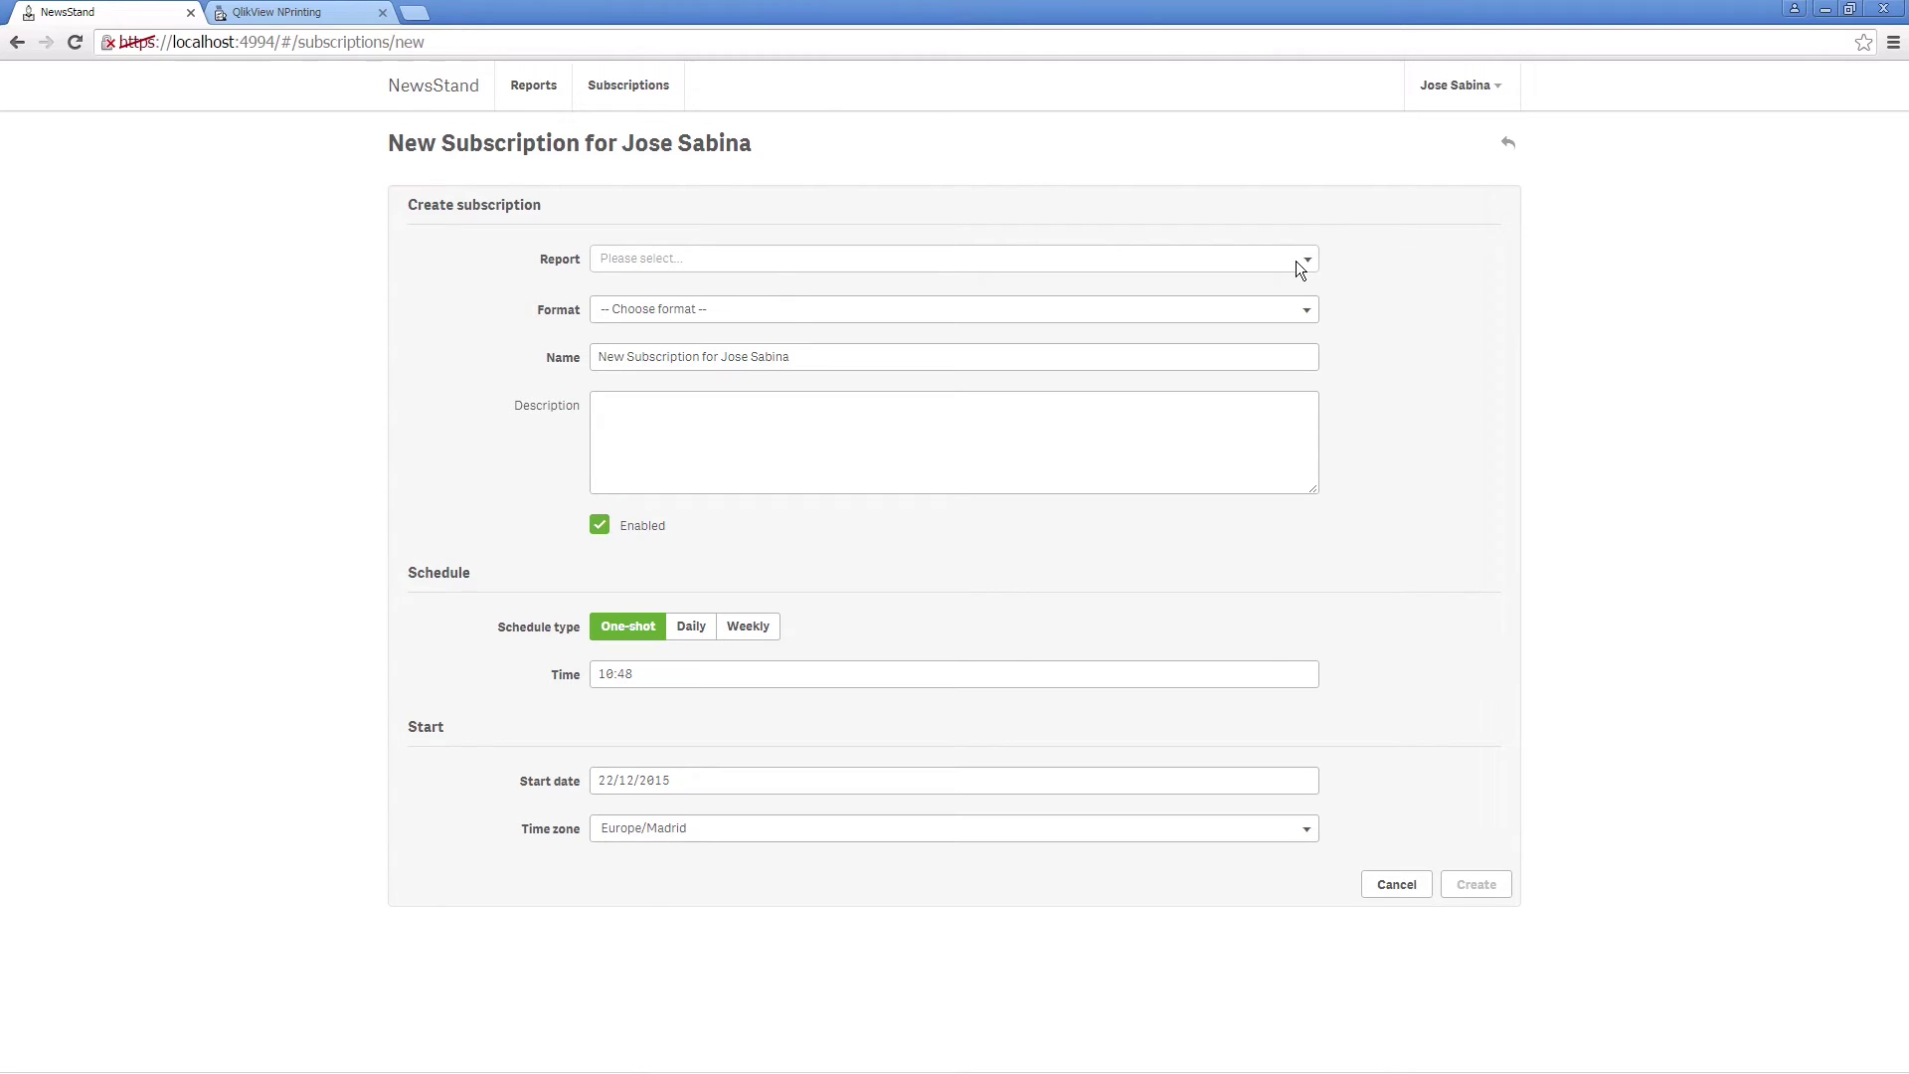
left_click(1297, 262)
left_click(694, 312)
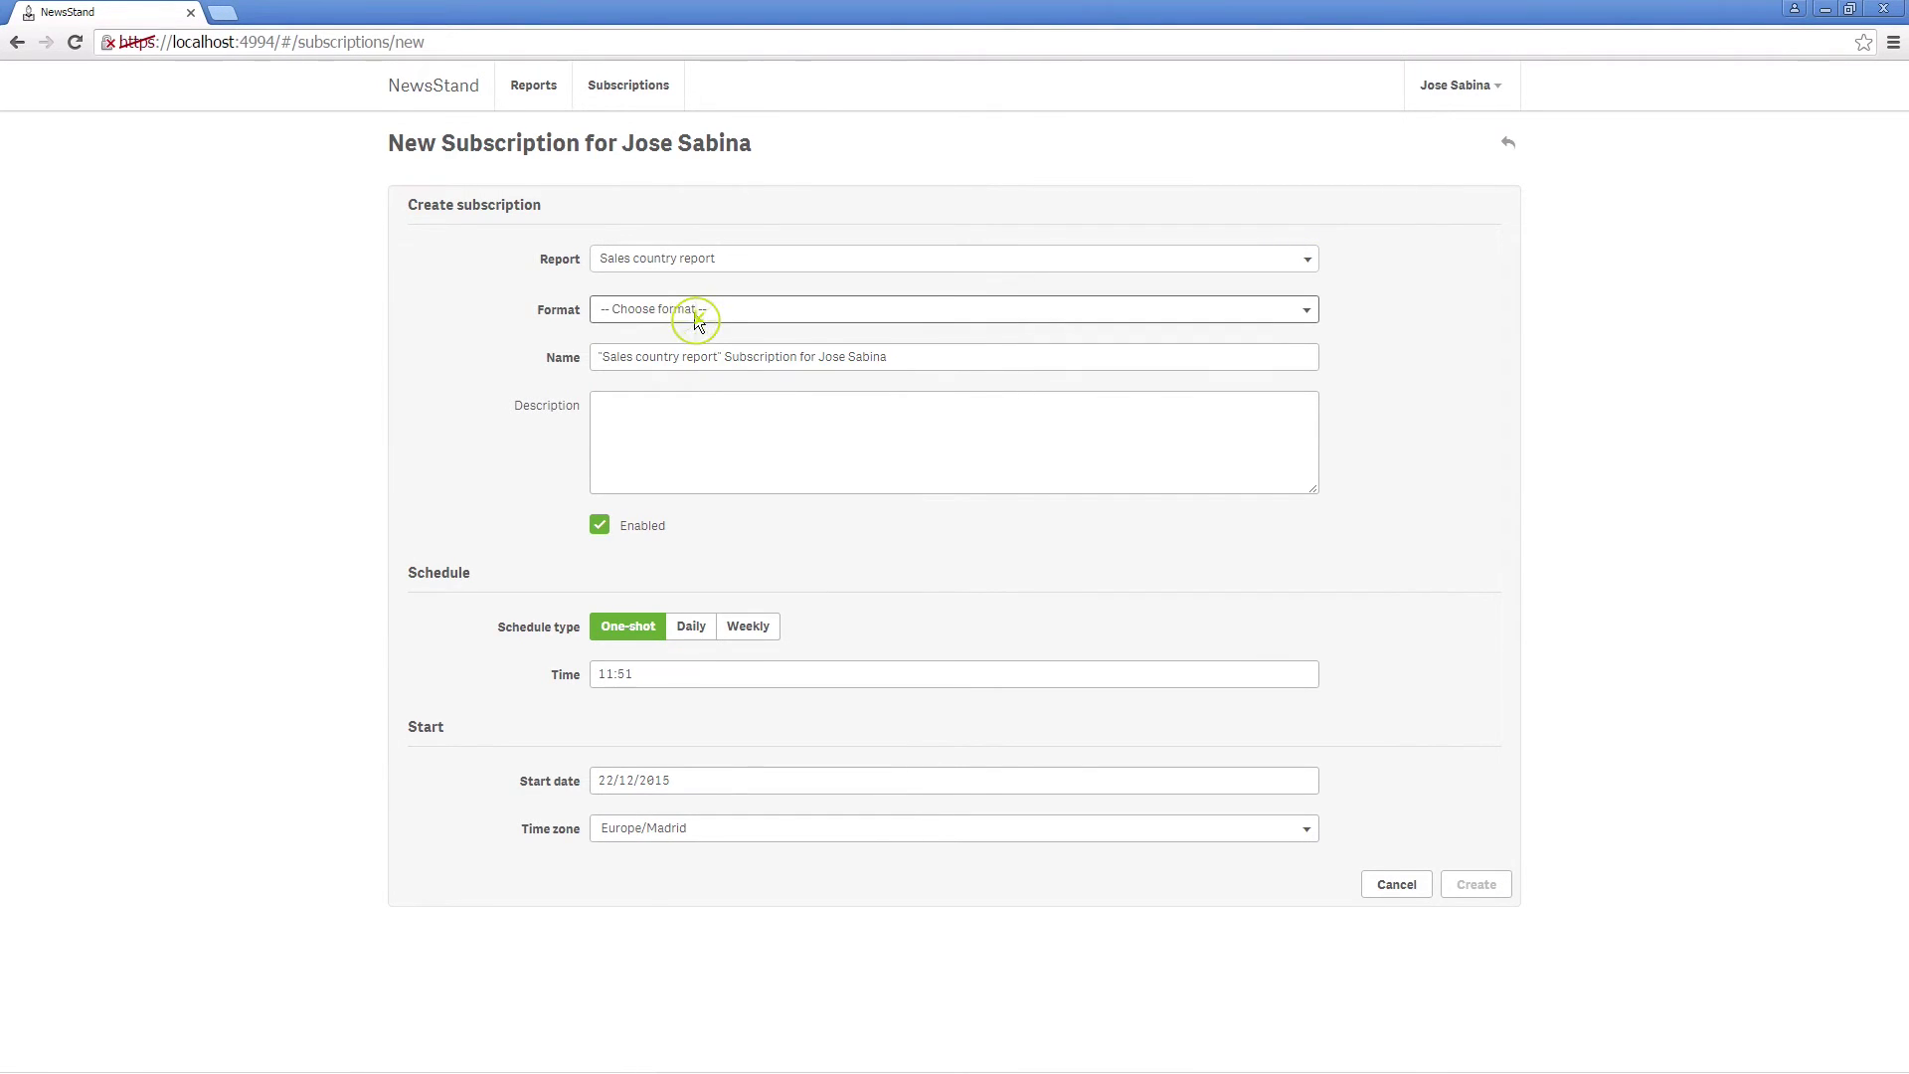
left_click(694, 311)
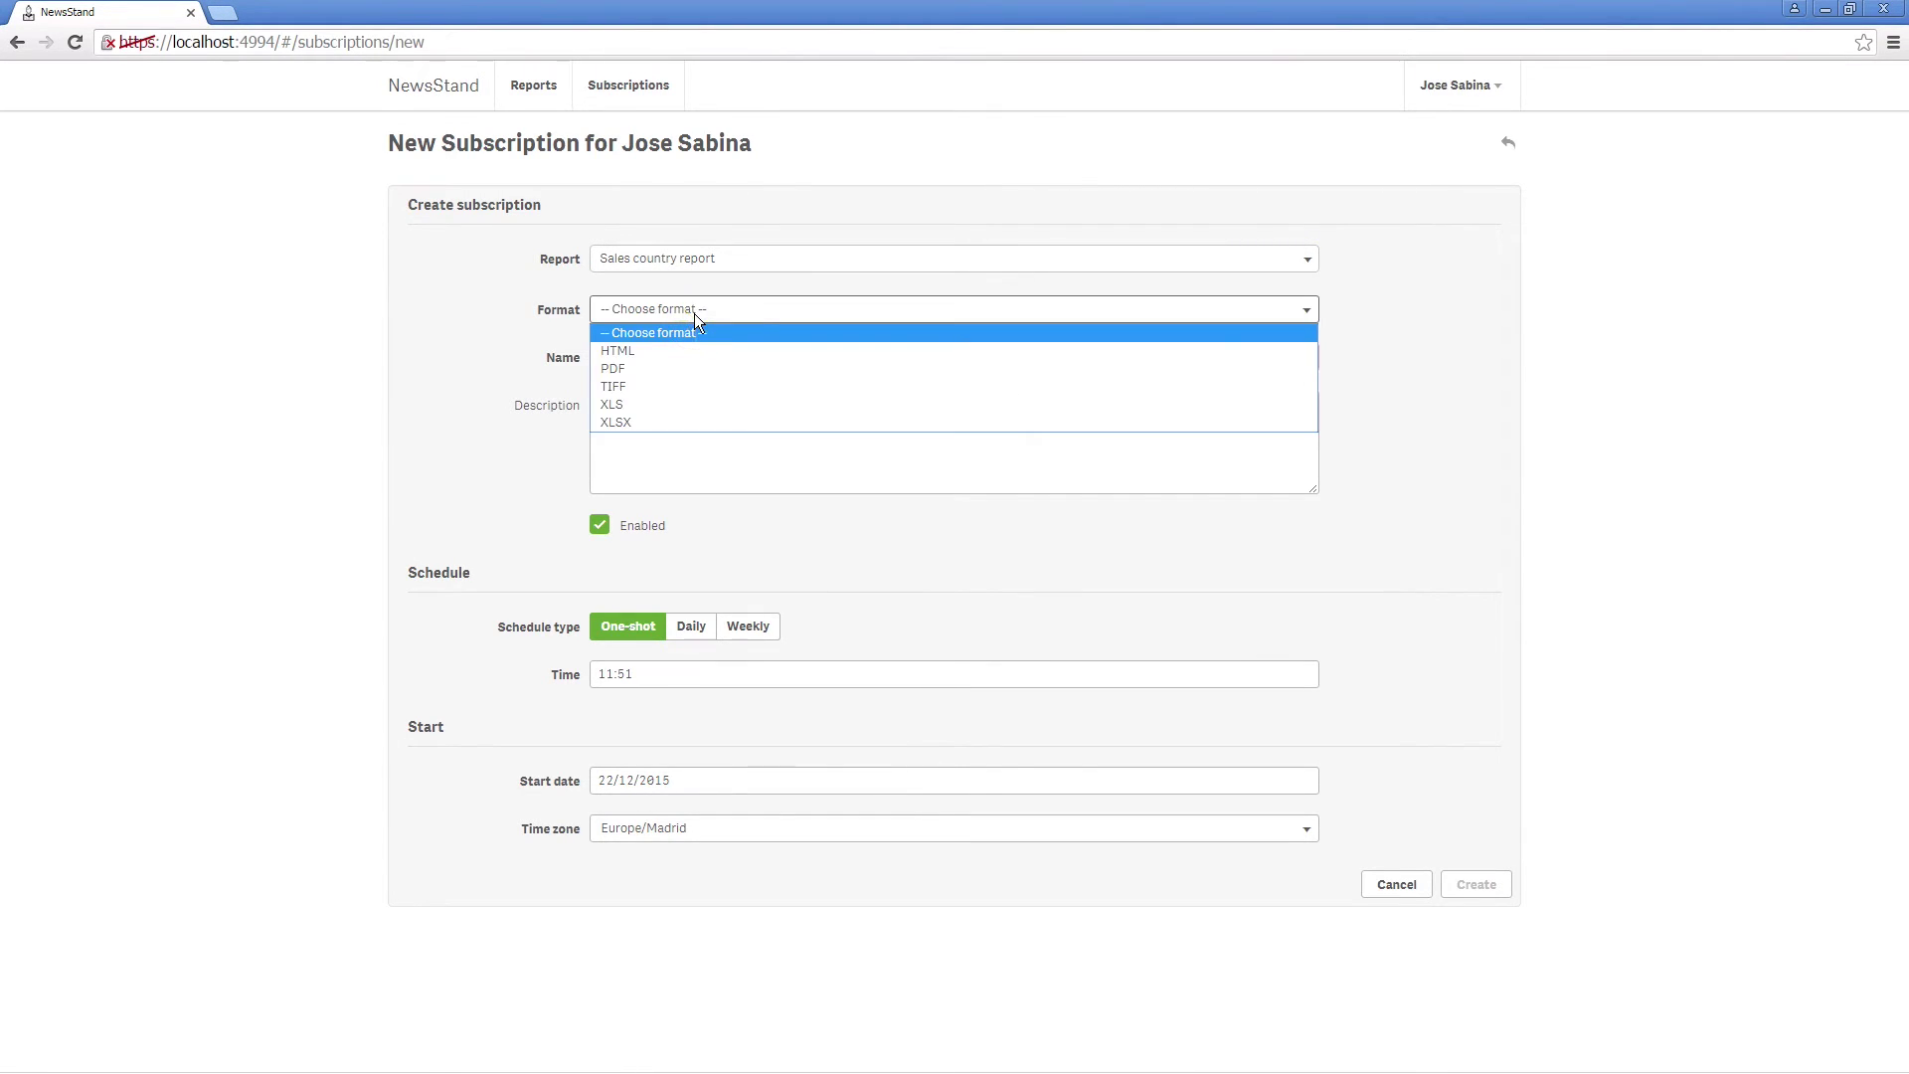
left_click(641, 368)
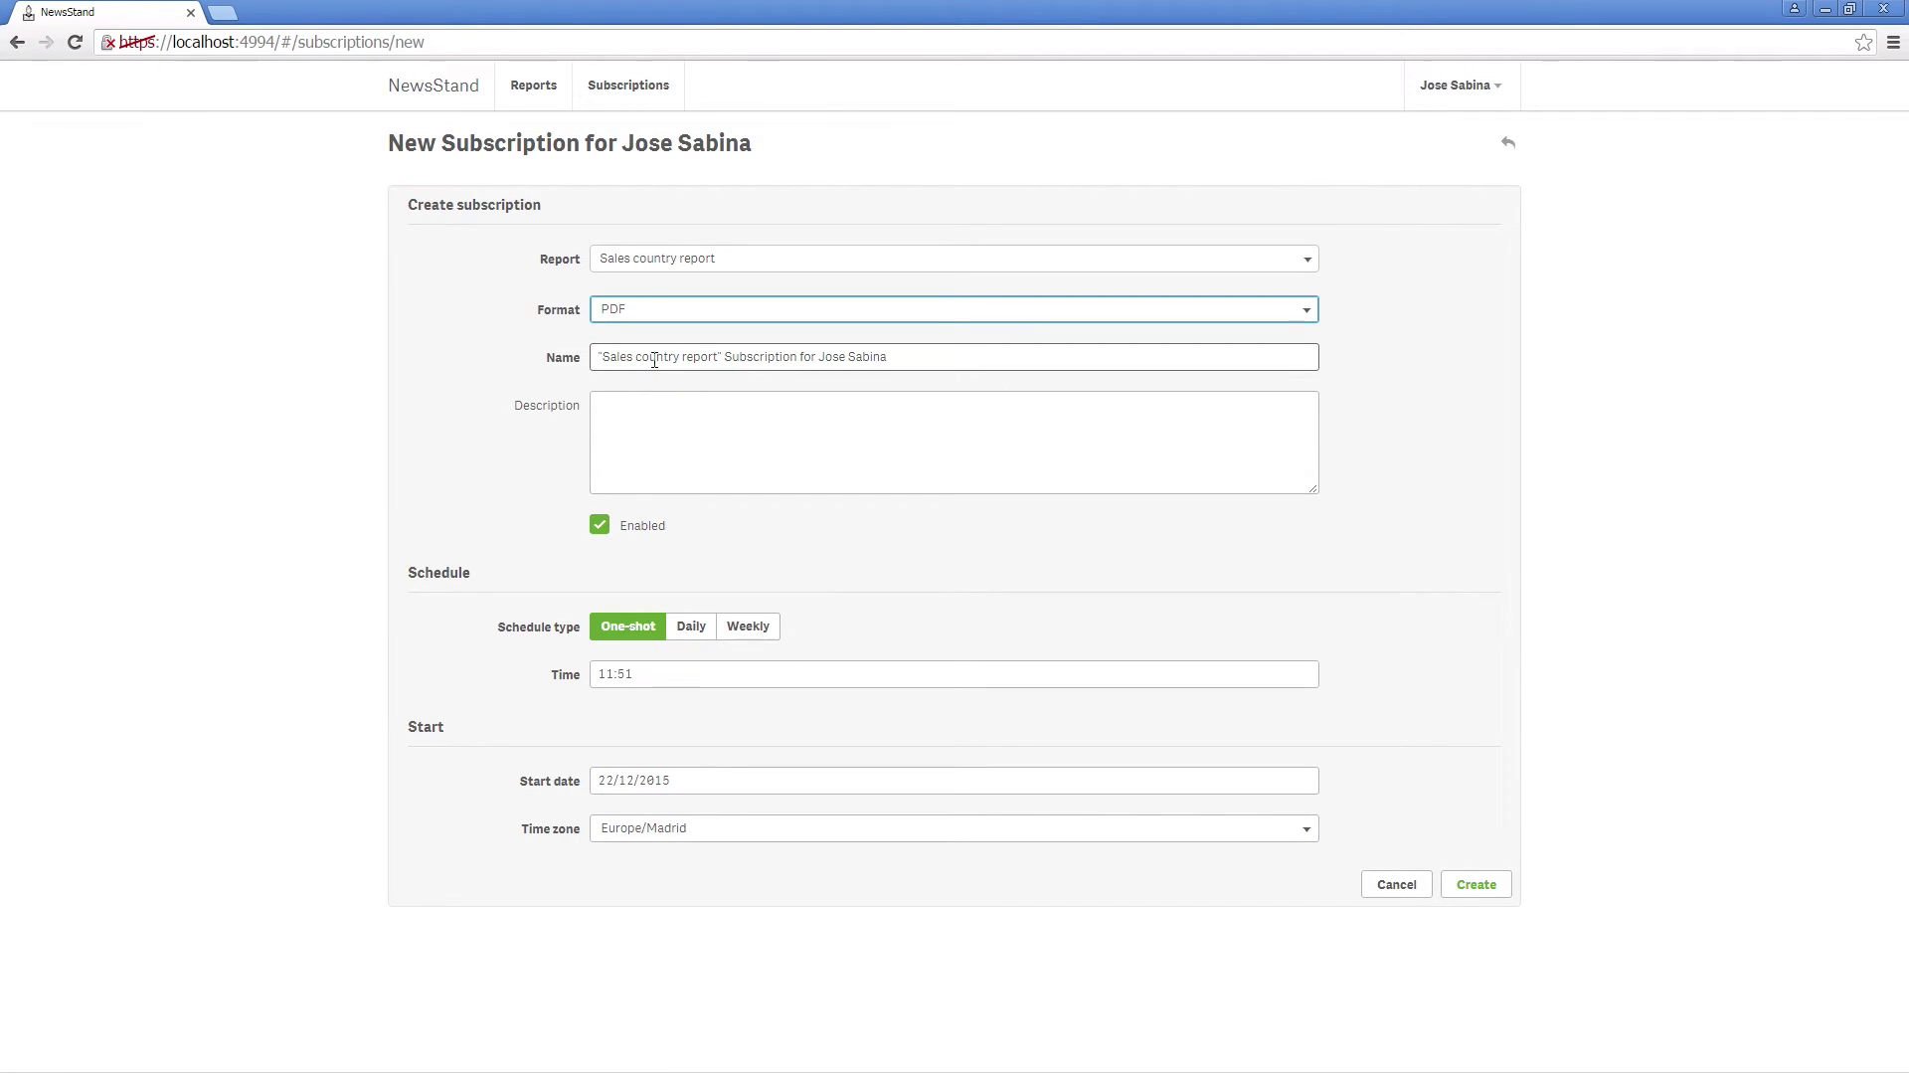
Step: Schedule it weekly on Mondays at 13:01 from 31/12/2015, and create it
left_click(748, 629)
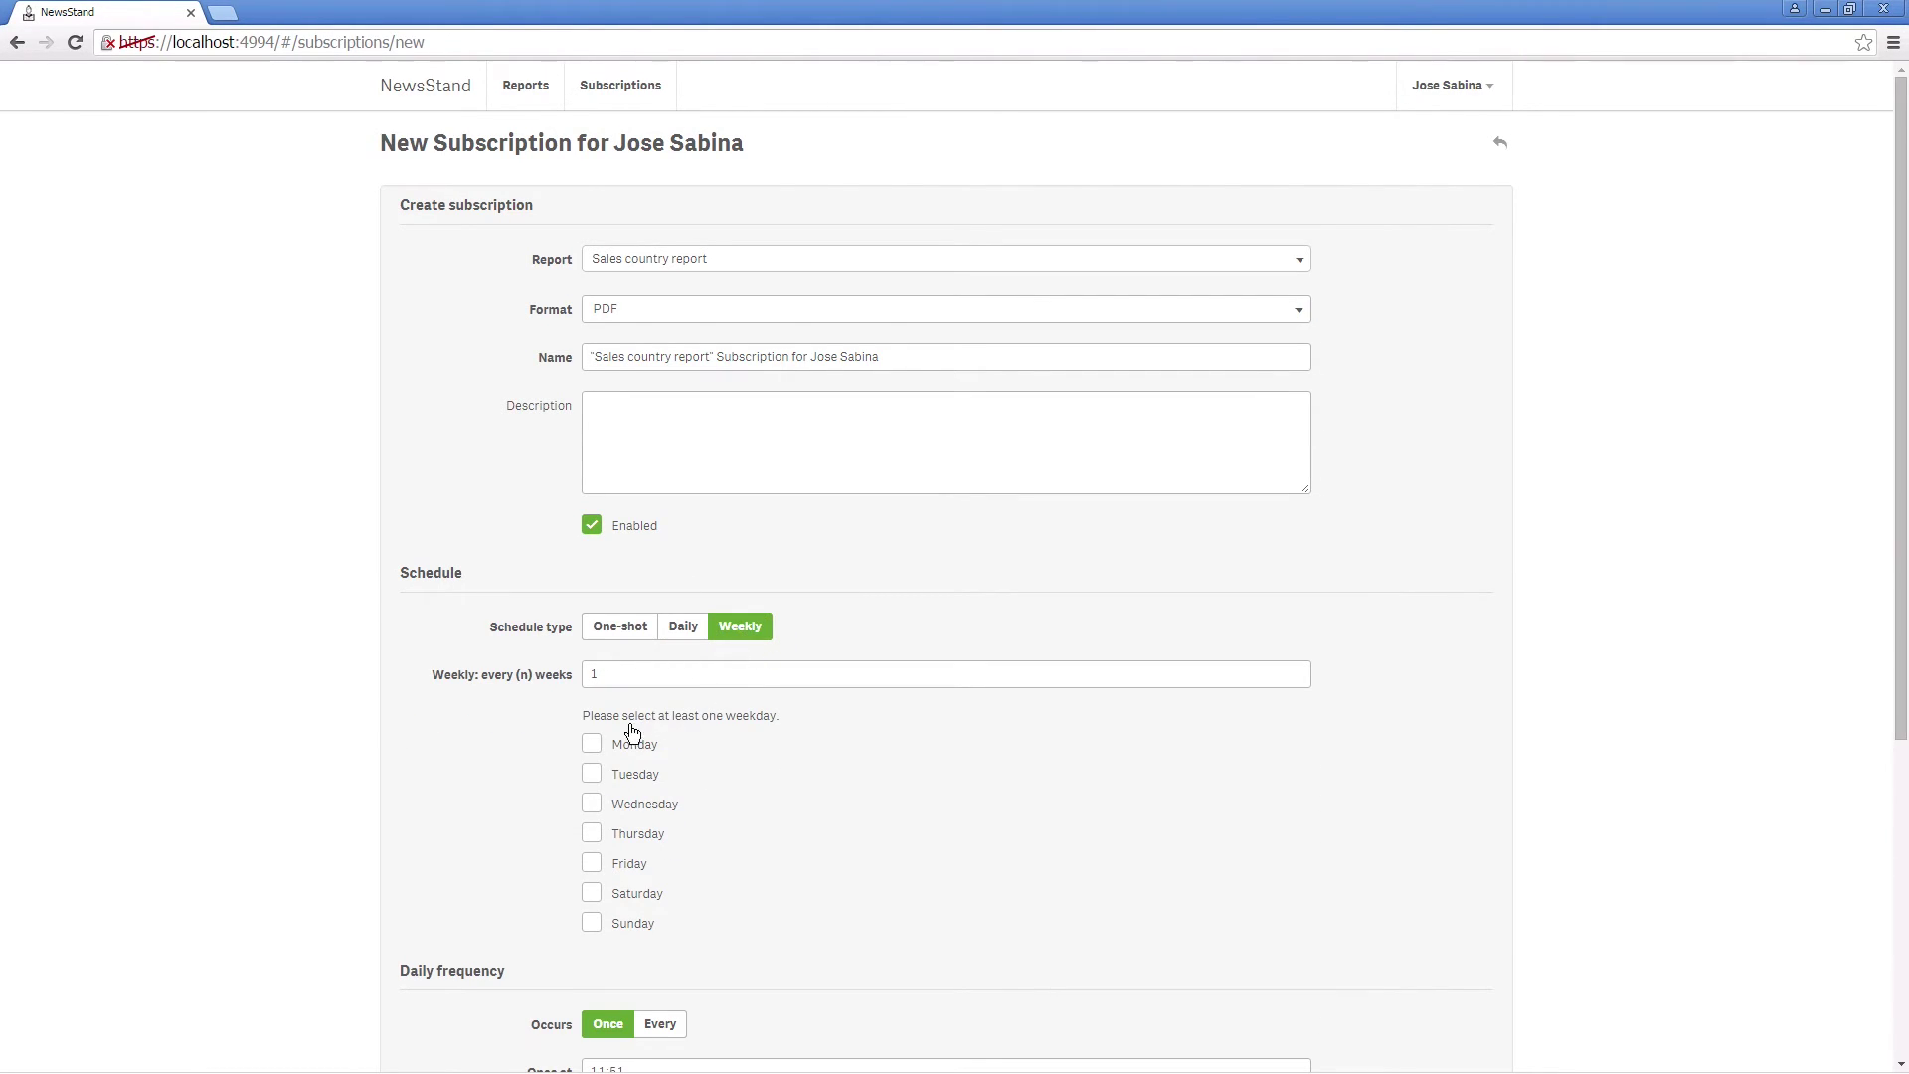
left_click(592, 743)
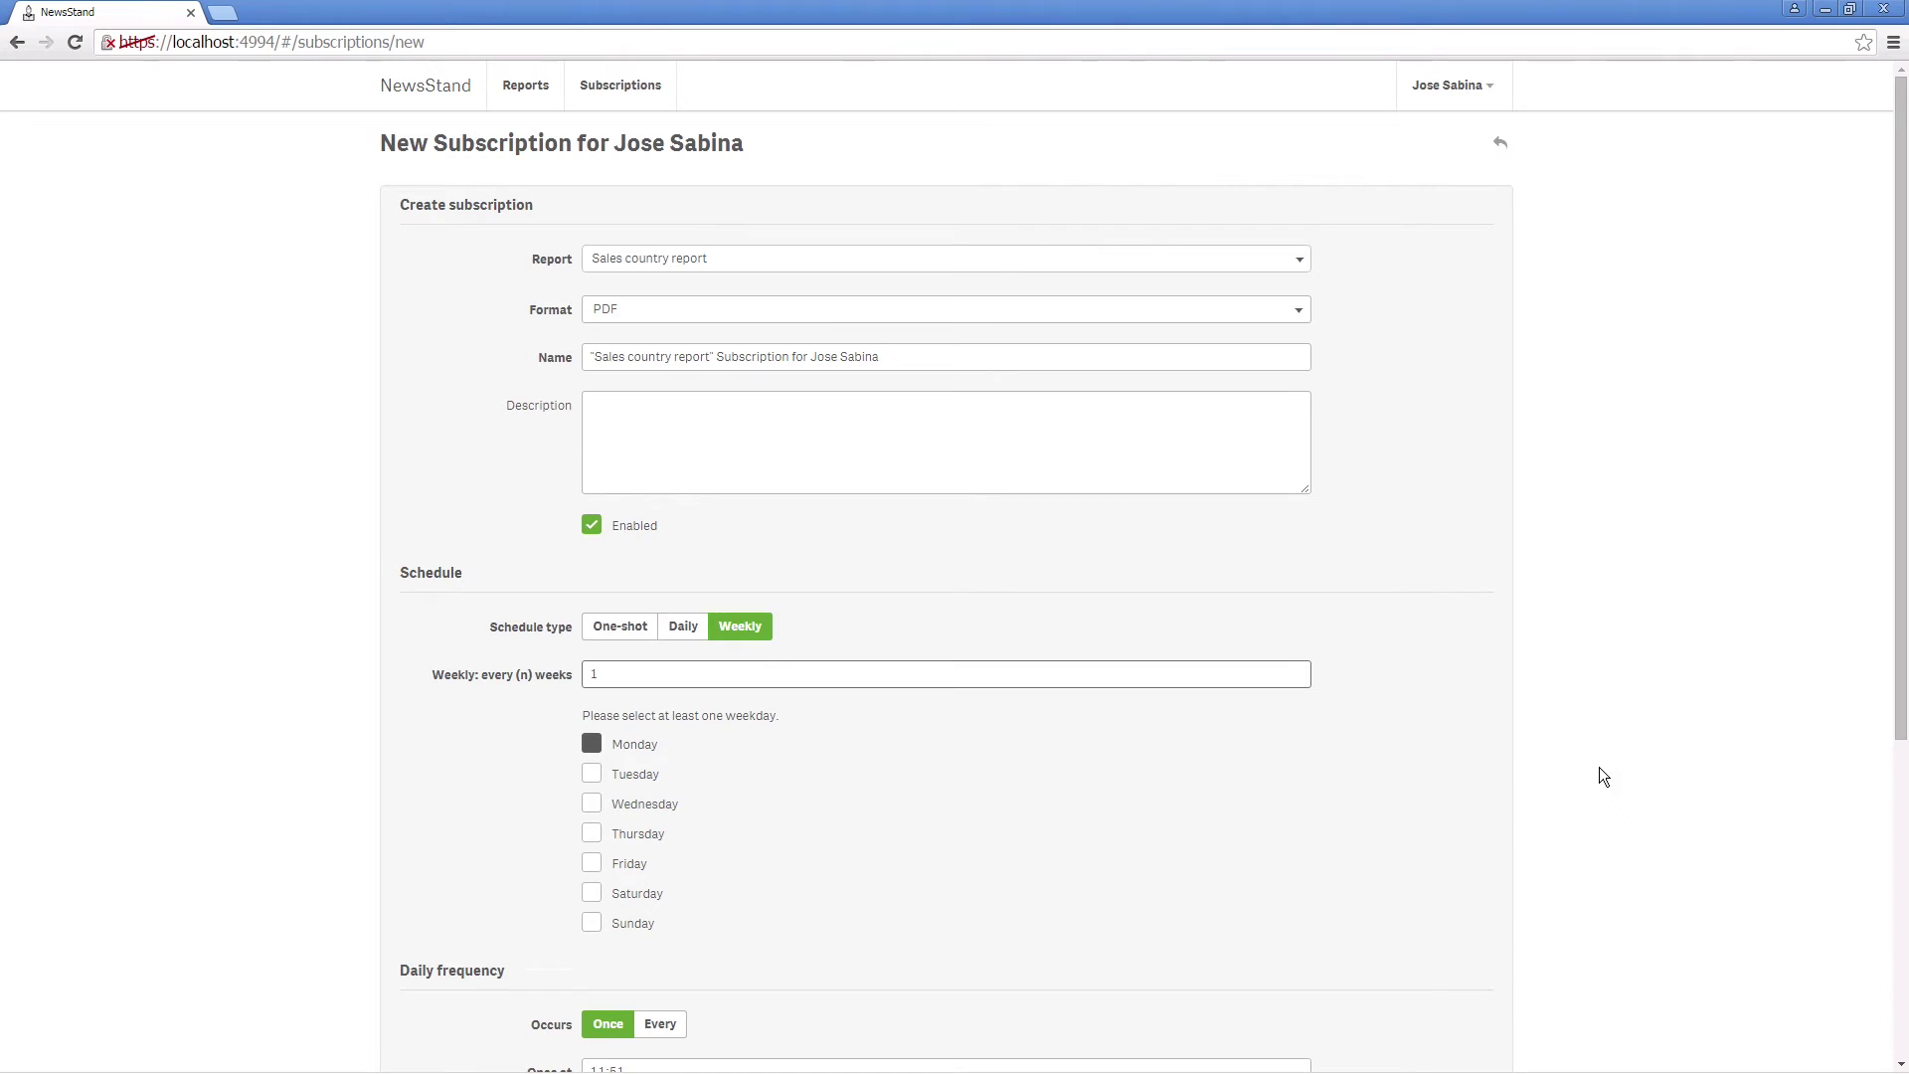
scroll(1601, 775, "down", 2)
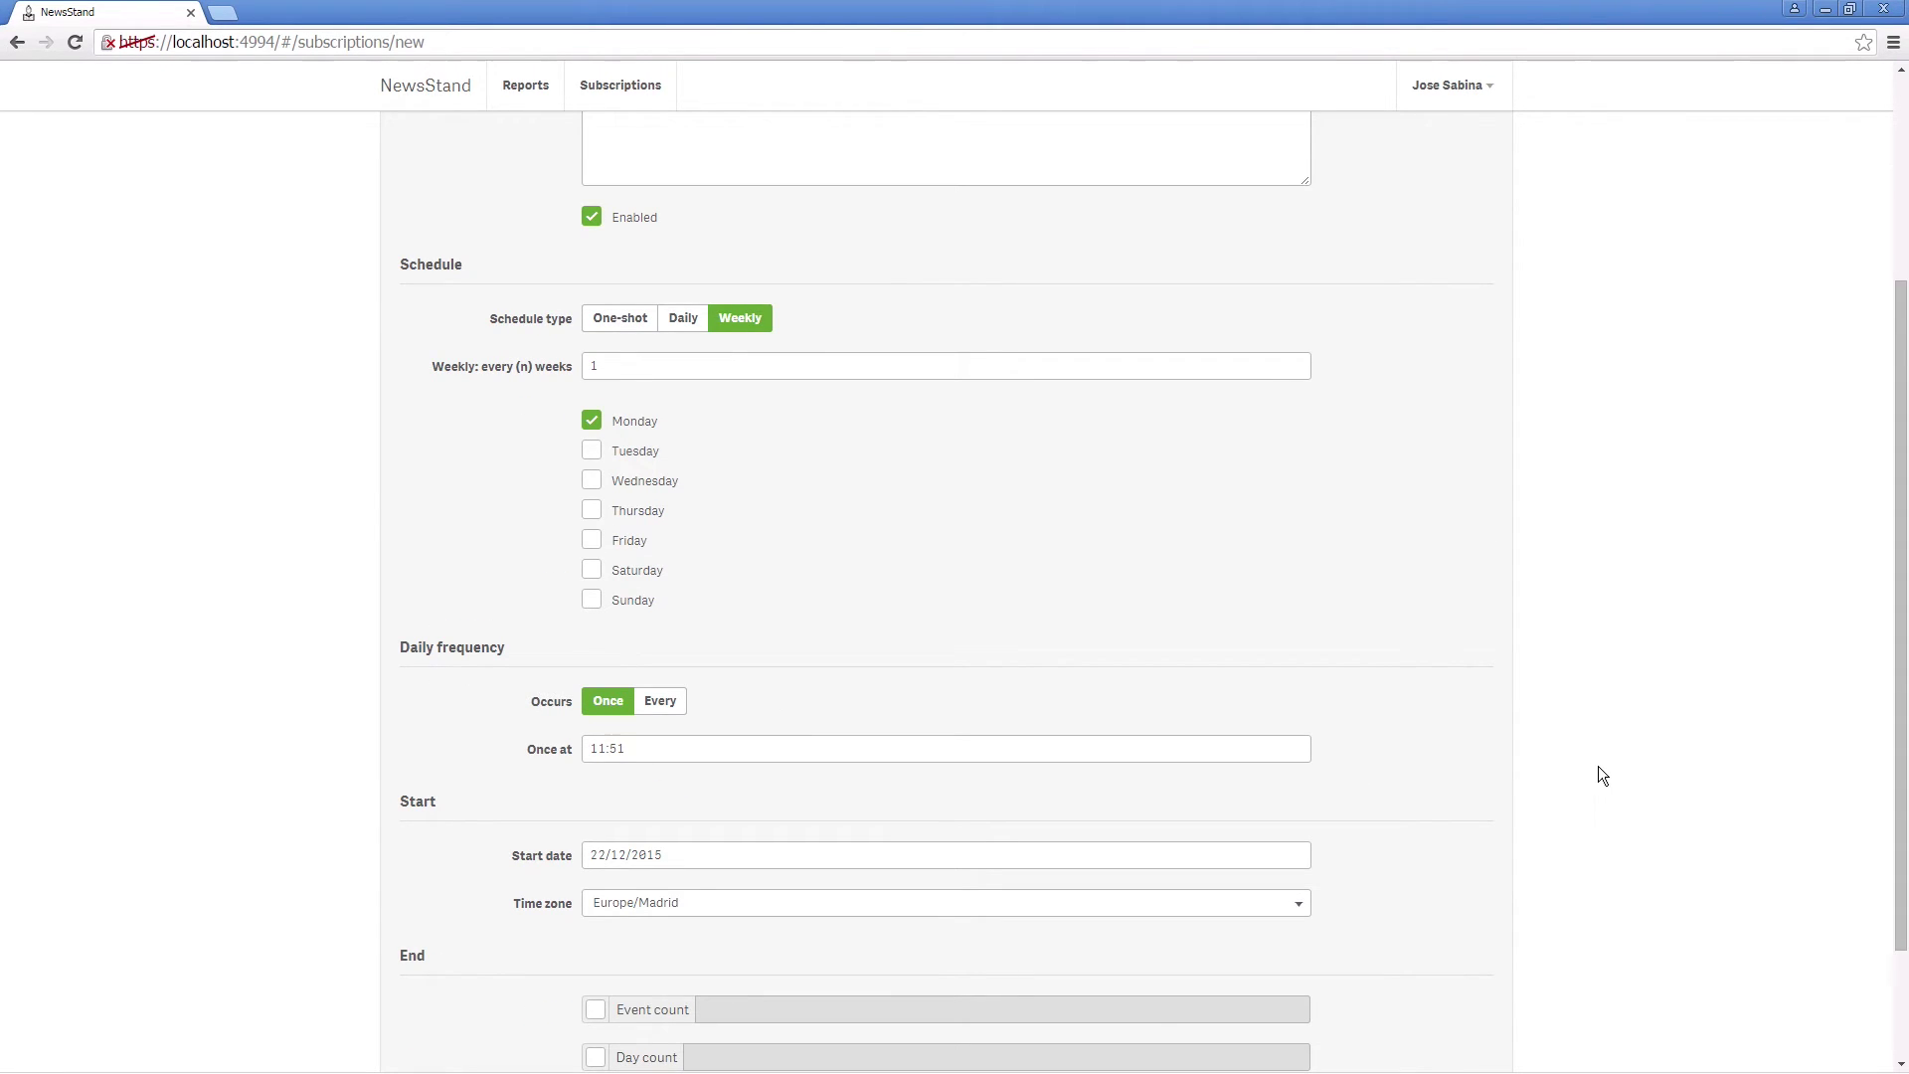
scroll(1601, 774, "down", 1)
left_click(661, 590)
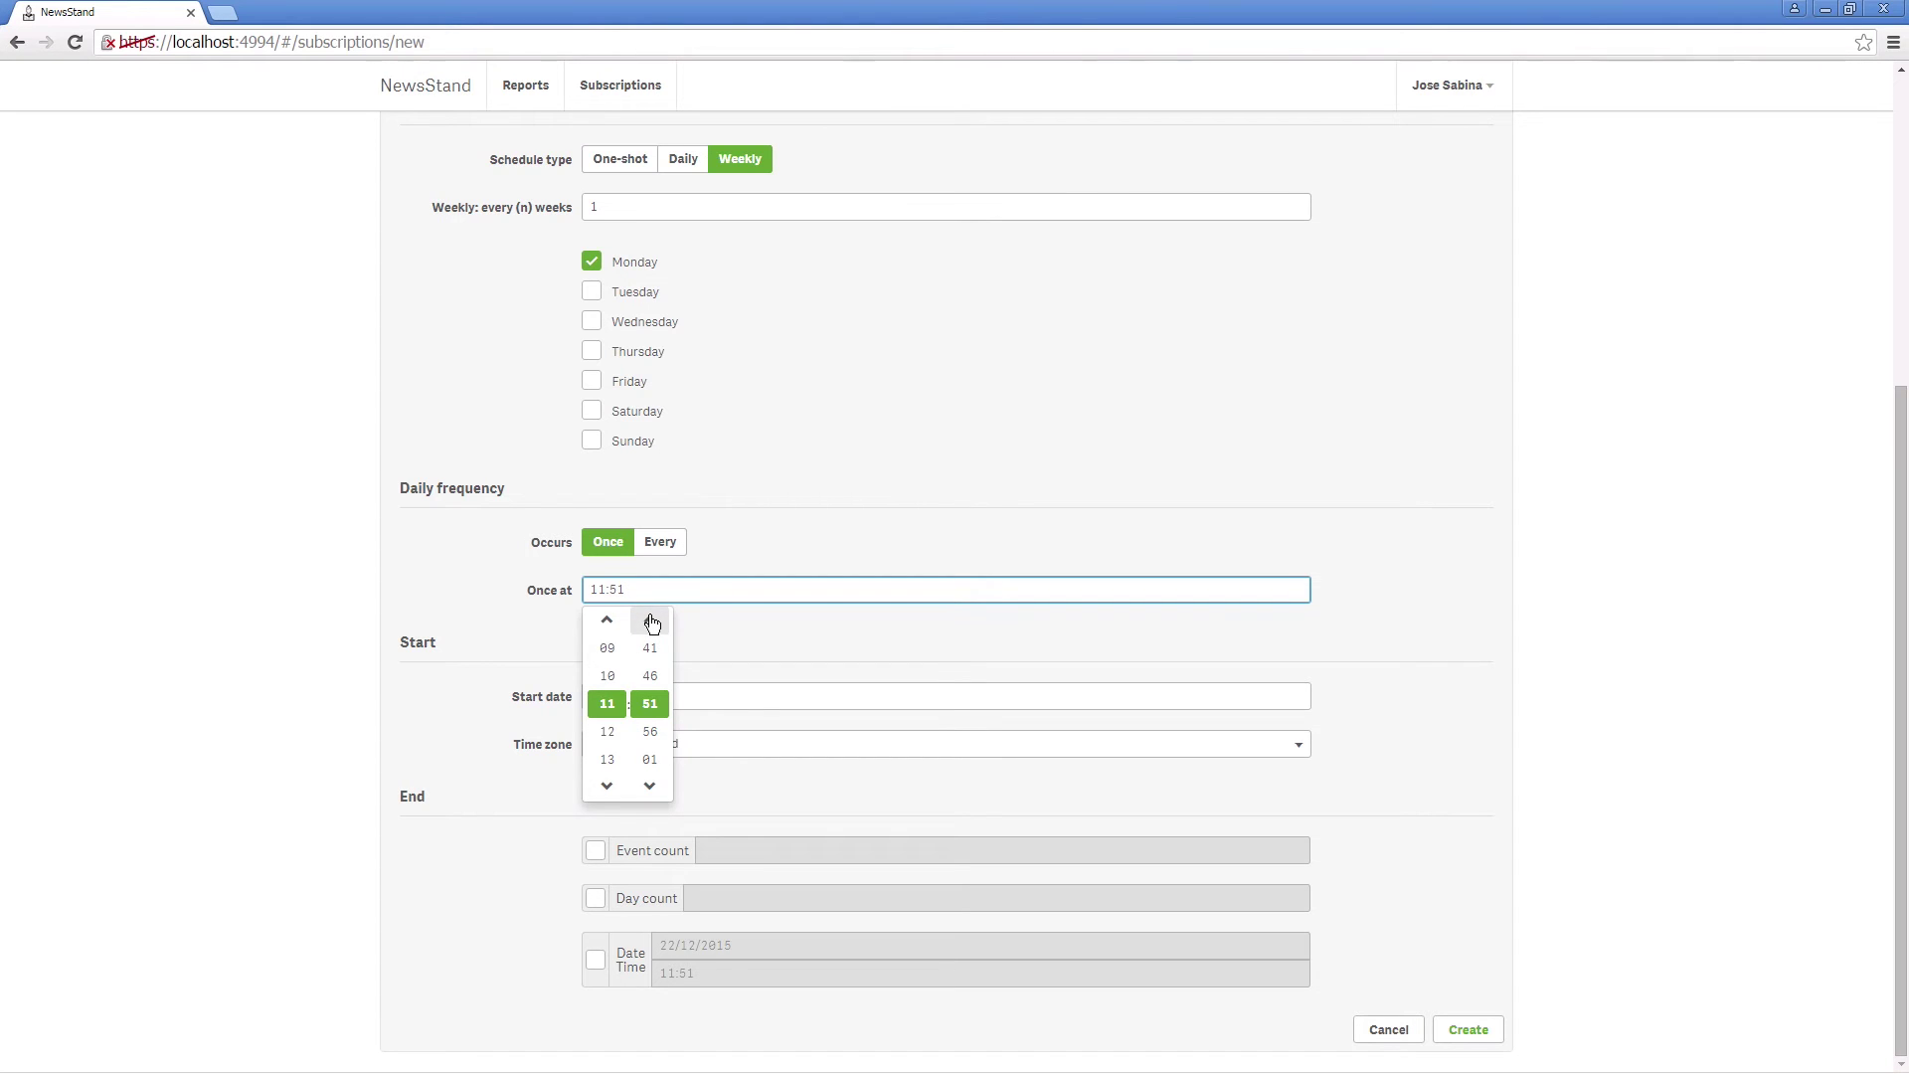
left_click(610, 763)
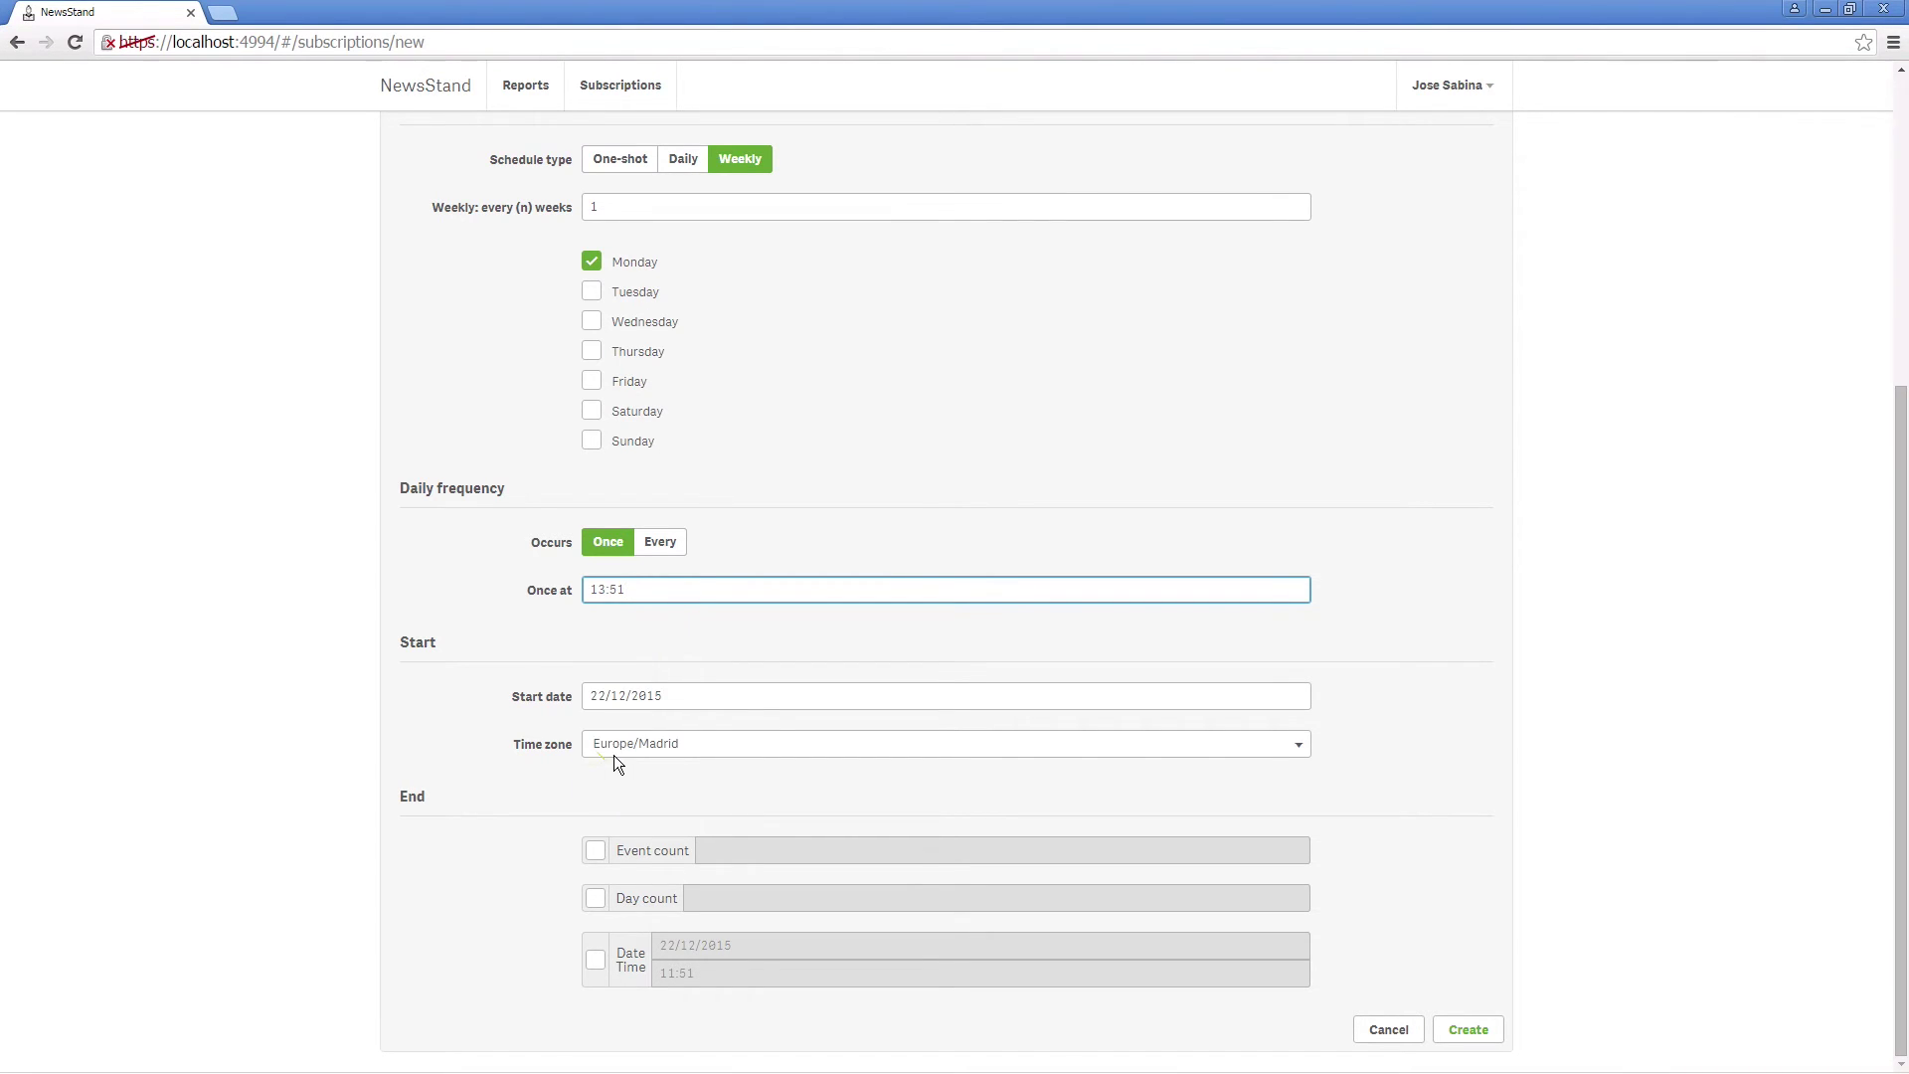
left_click(647, 592)
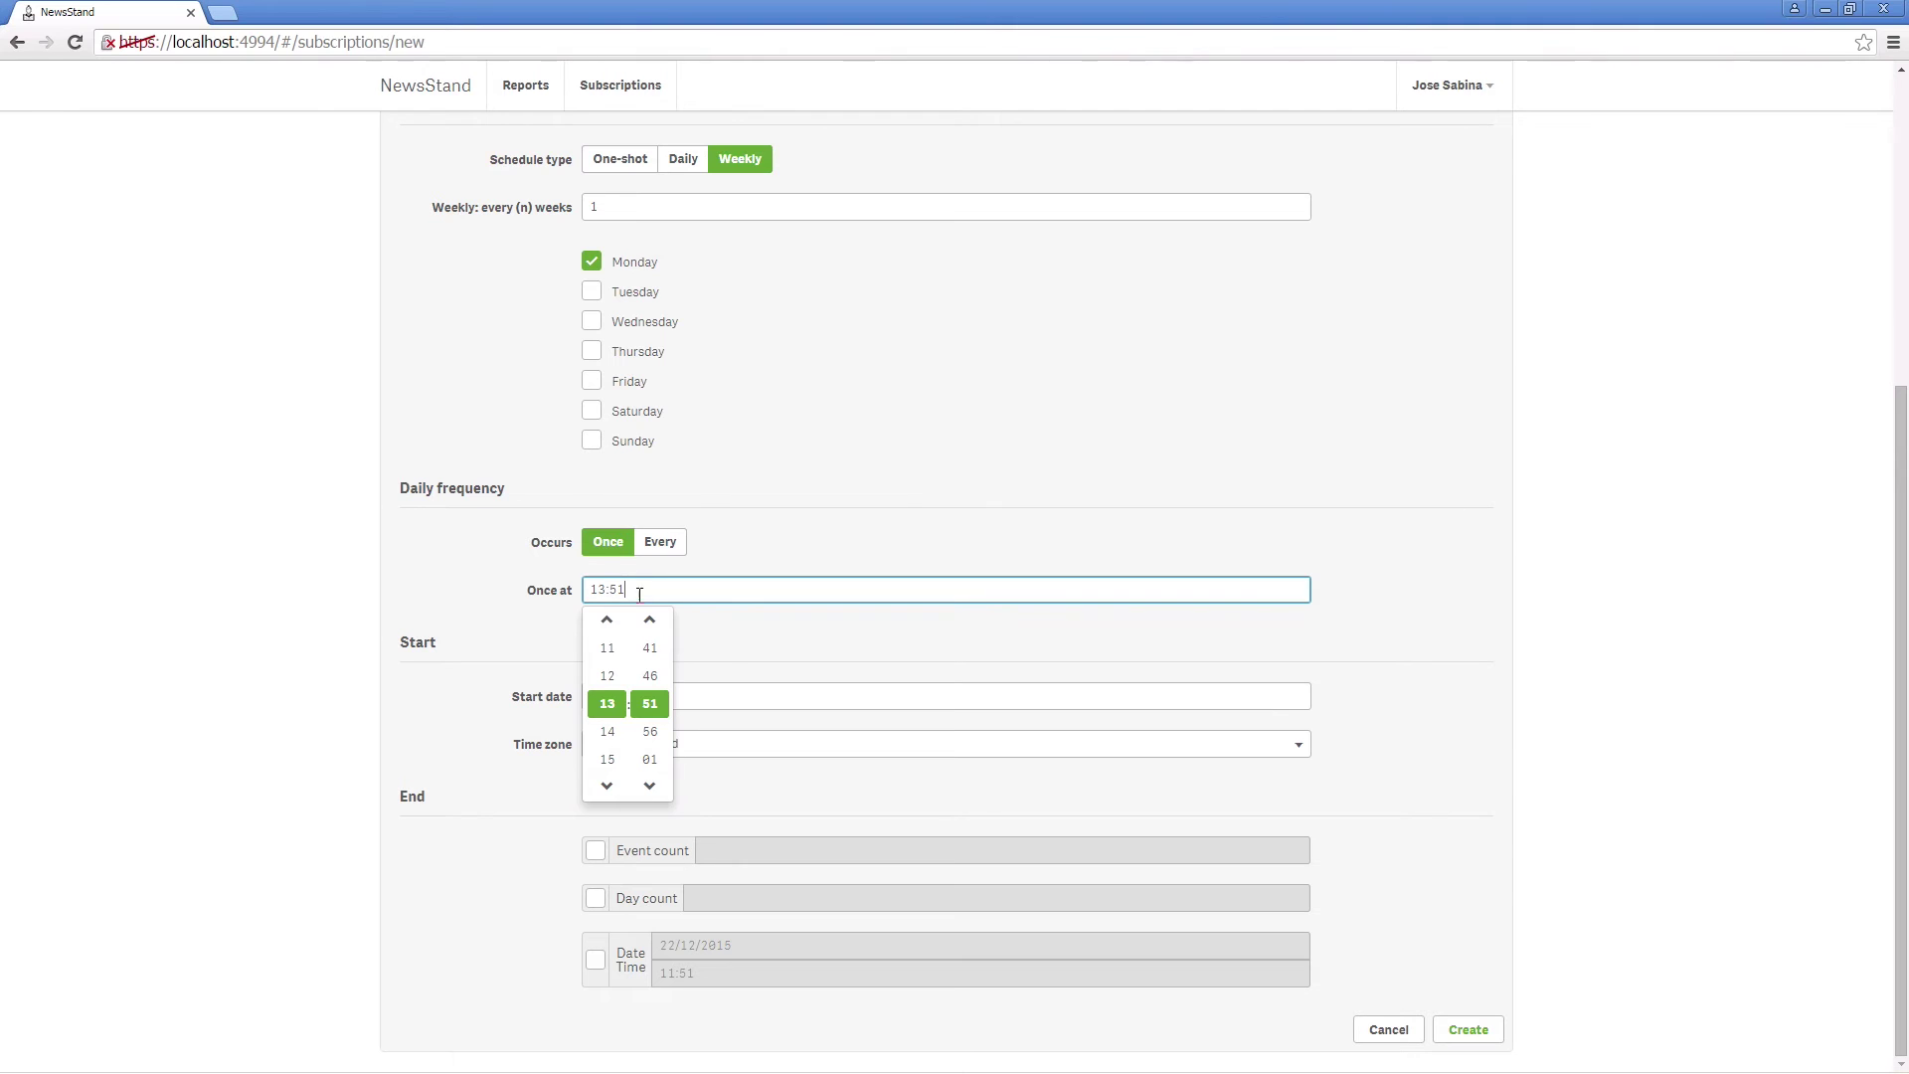
left_click(654, 761)
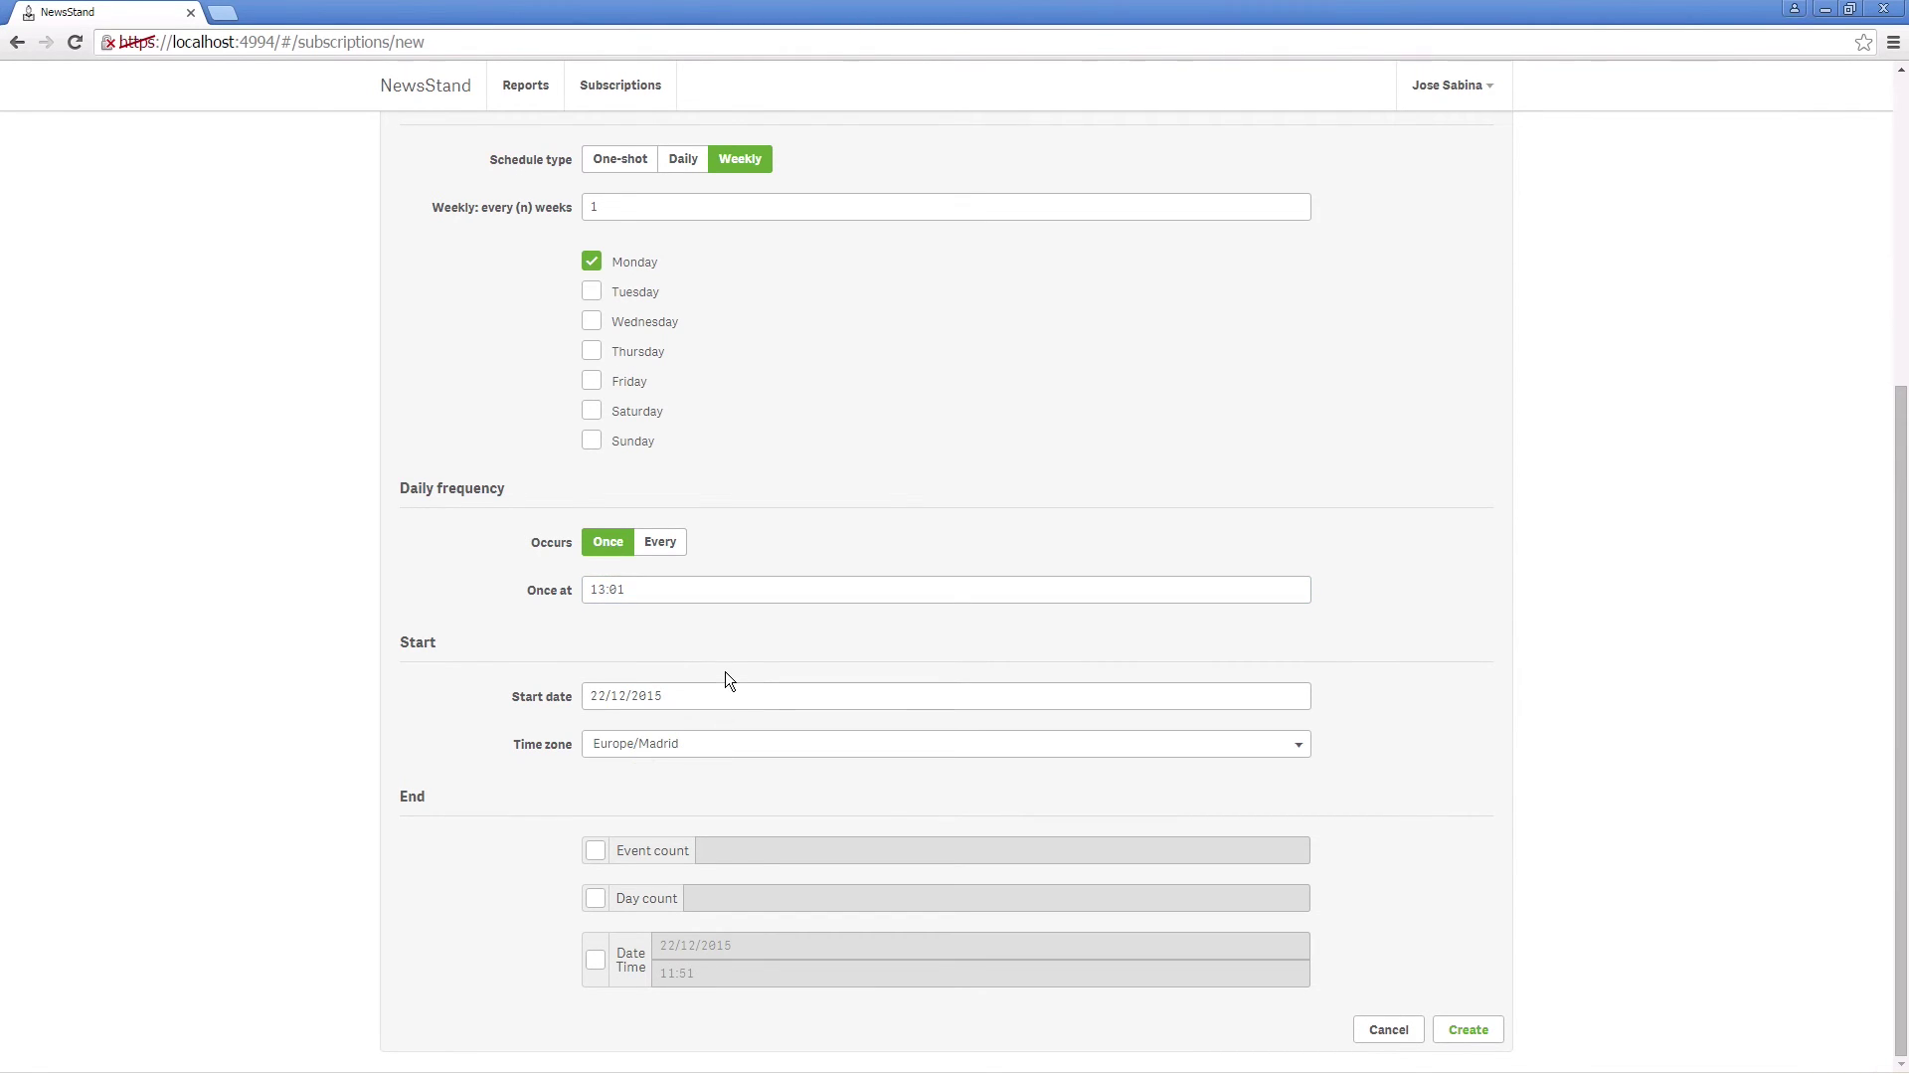
left_click(750, 693)
left_click(702, 917)
left_click(1469, 1032)
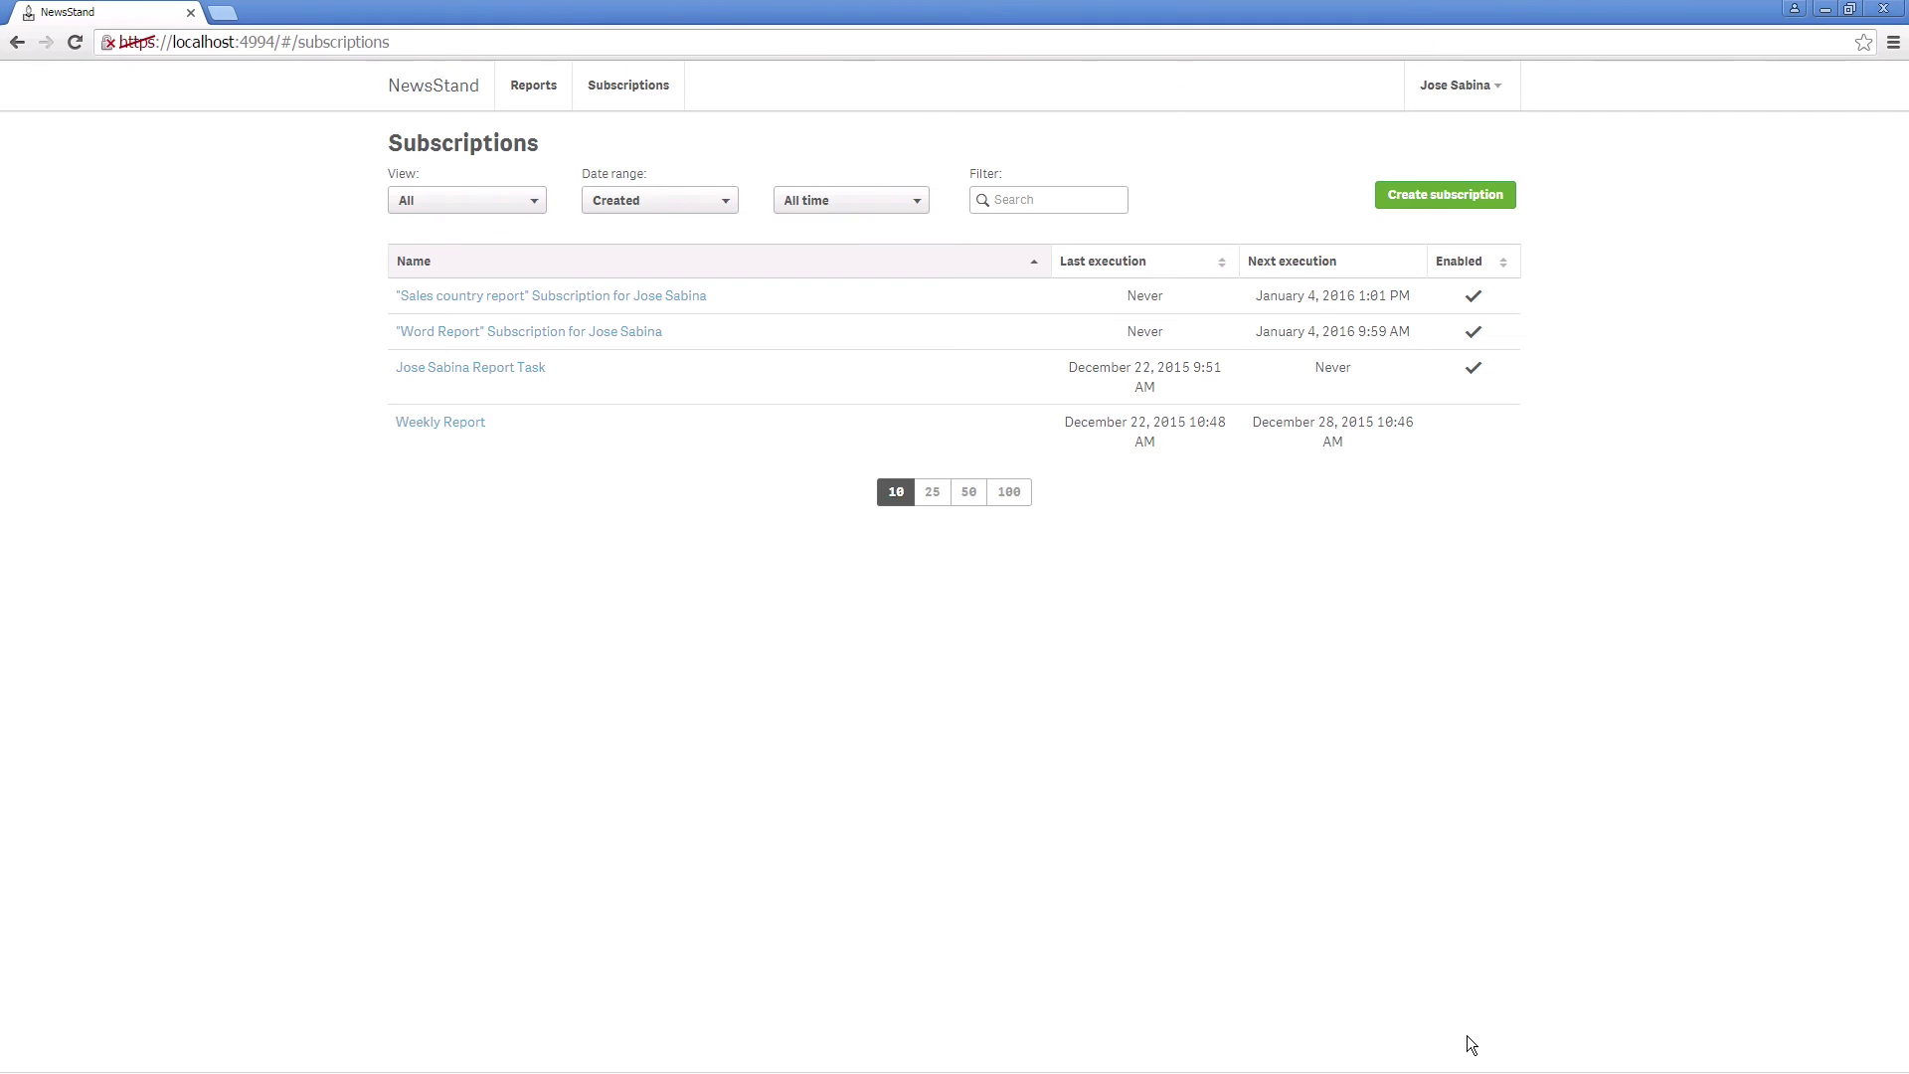